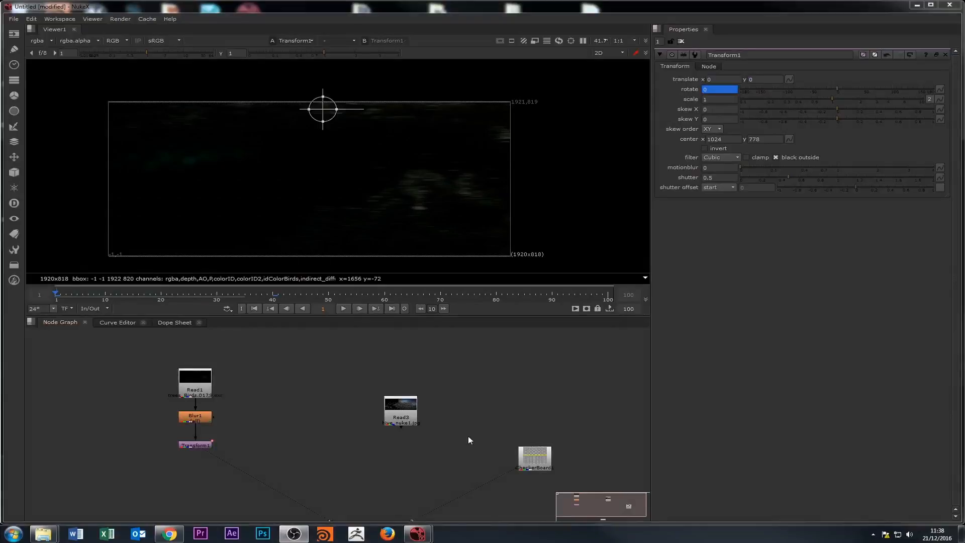
Show the trees_Birds render from Read1 in the viewer and open its properties to examine its resolution
left_click(250, 387)
scroll(256, 409, "down", 5)
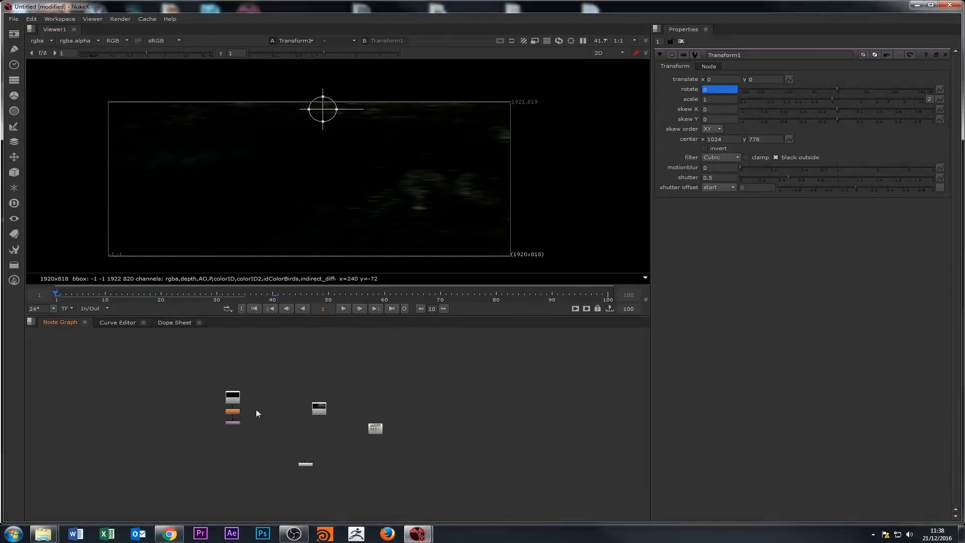
middle_click_drag(187, 419, 244, 427)
scroll(249, 422, "up", 5)
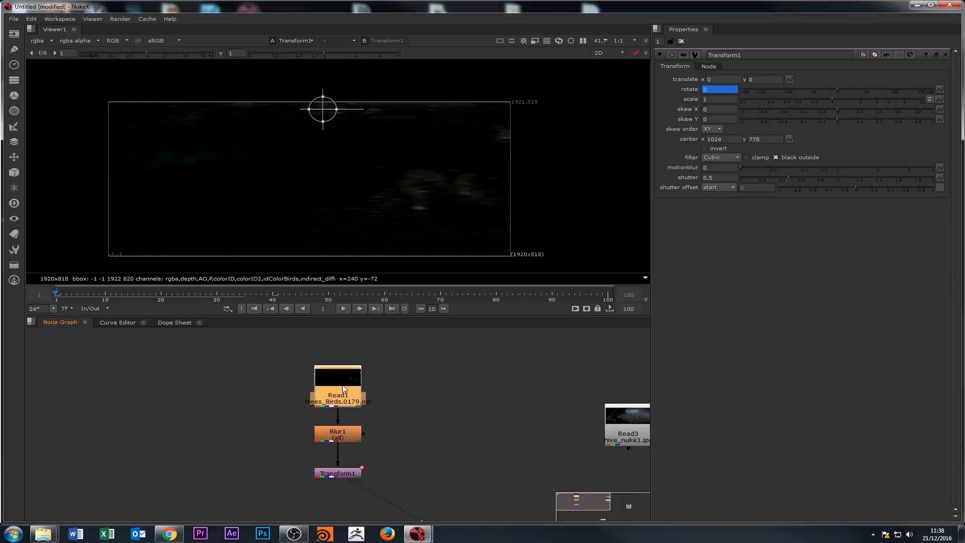
key("1")
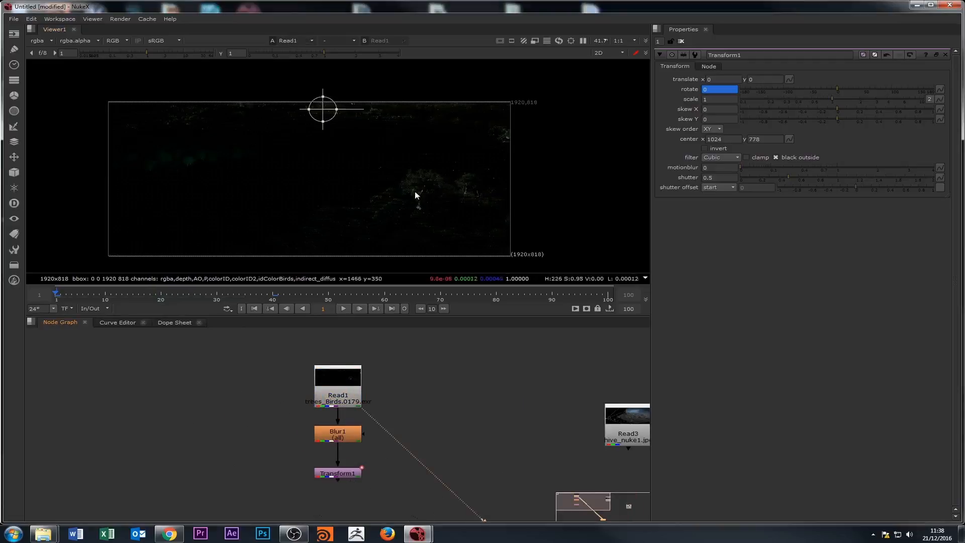
scroll(406, 192, "down", 3)
double_click(354, 390)
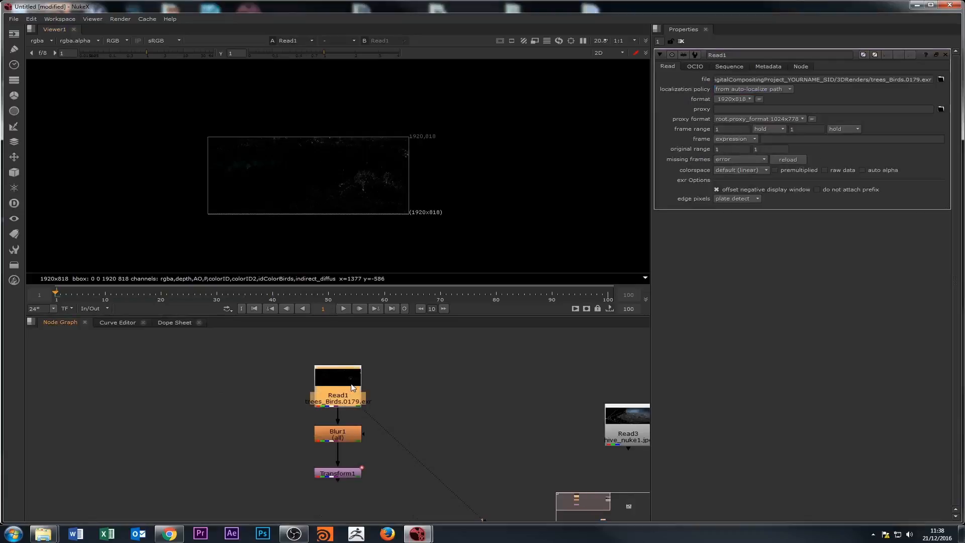
scroll(409, 135, "up", 3)
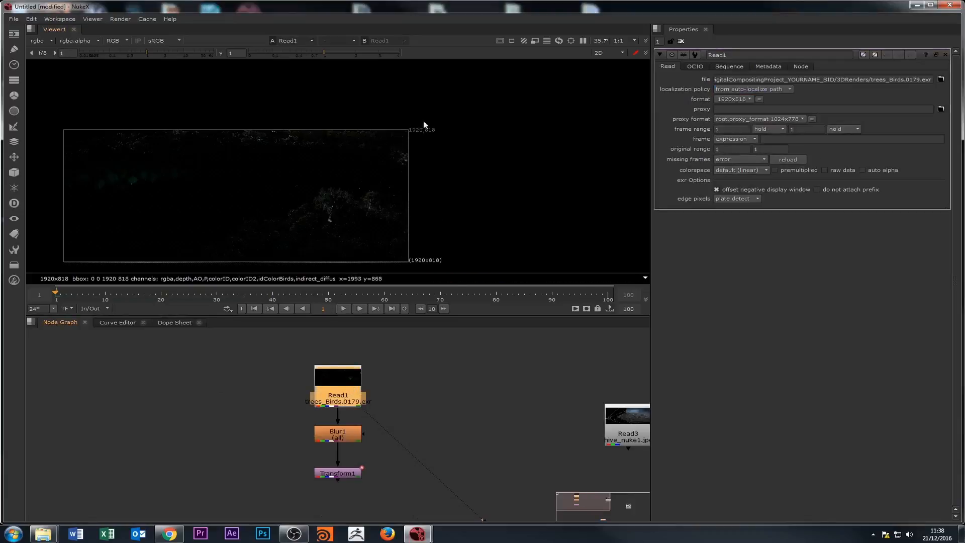
scroll(488, 390, "down", 3)
scroll(549, 396, "up", 3)
Show the hive_nuke1.jpg image from Read3 in the viewer and open its properties to examine its format
middle_click_drag(552, 426, 465, 393)
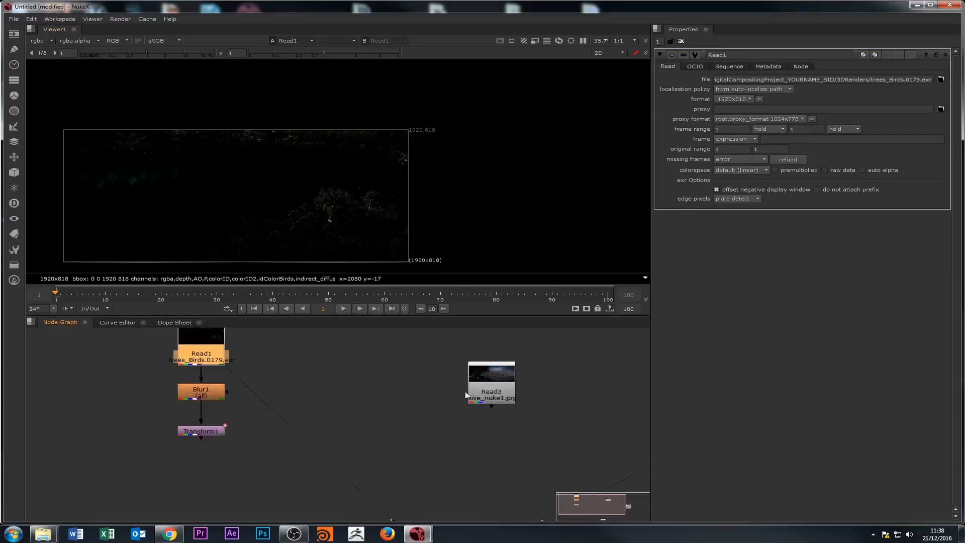
double_click(514, 383)
key("1")
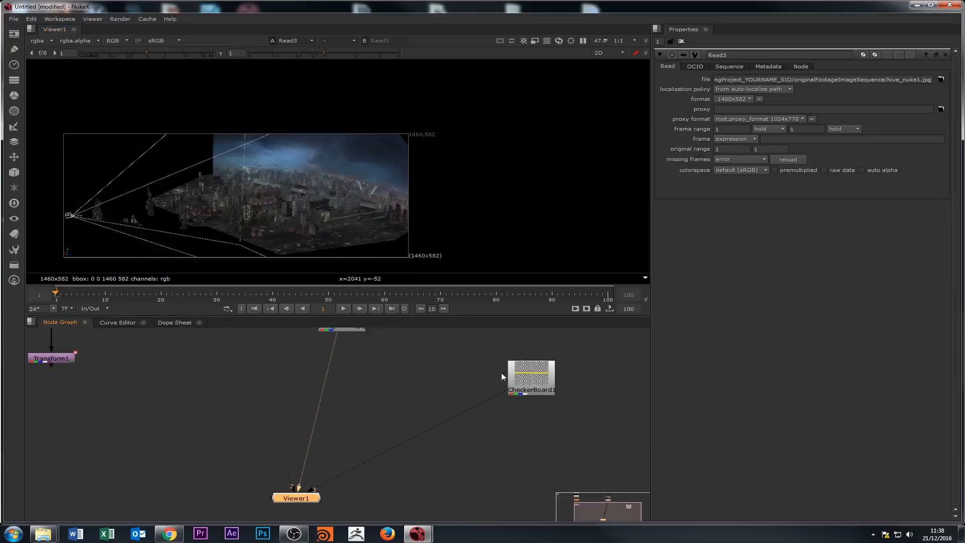
Show the CheckerBoard node in the viewer and open its properties to examine its full frame and format
double_click(528, 377)
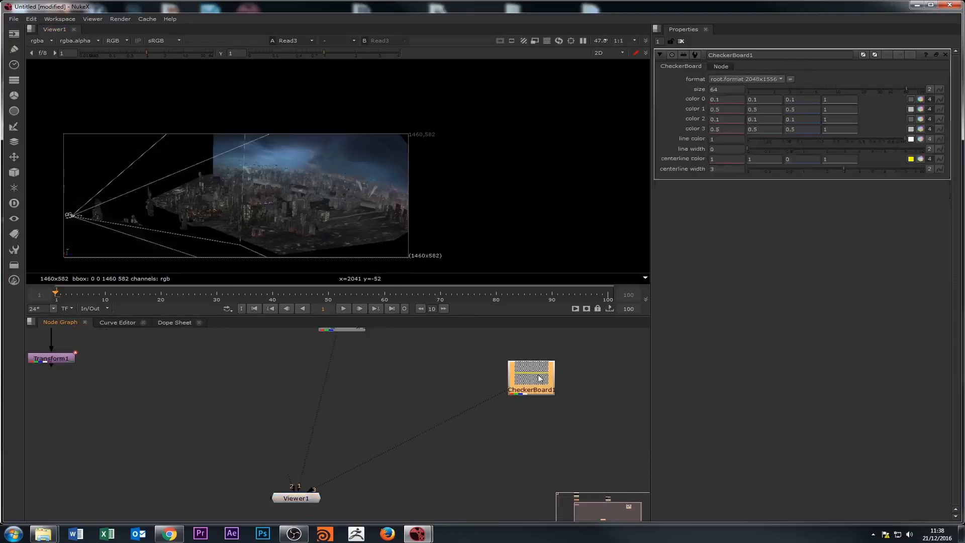
key("1")
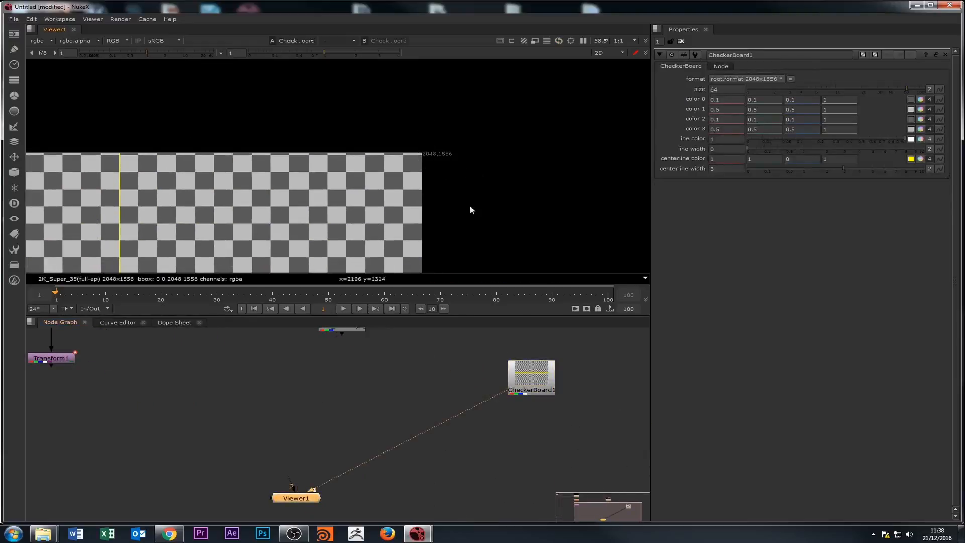
scroll(470, 207, "down", 1)
left_click(527, 373)
scroll(513, 377, "down", 4)
scroll(504, 383, "up", 2)
scroll(337, 238, "down", 5)
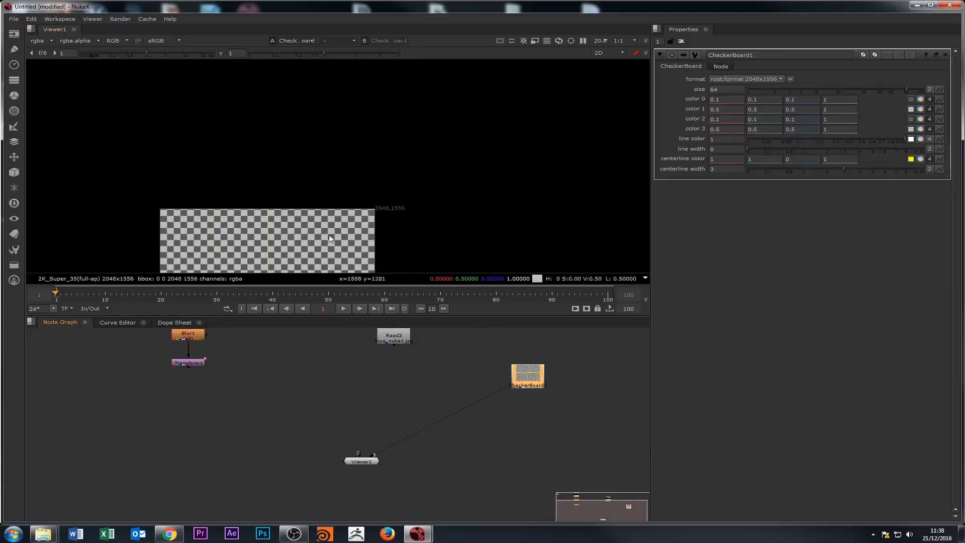
middle_click_drag(337, 239, 374, 149)
scroll(523, 399, "up", 3)
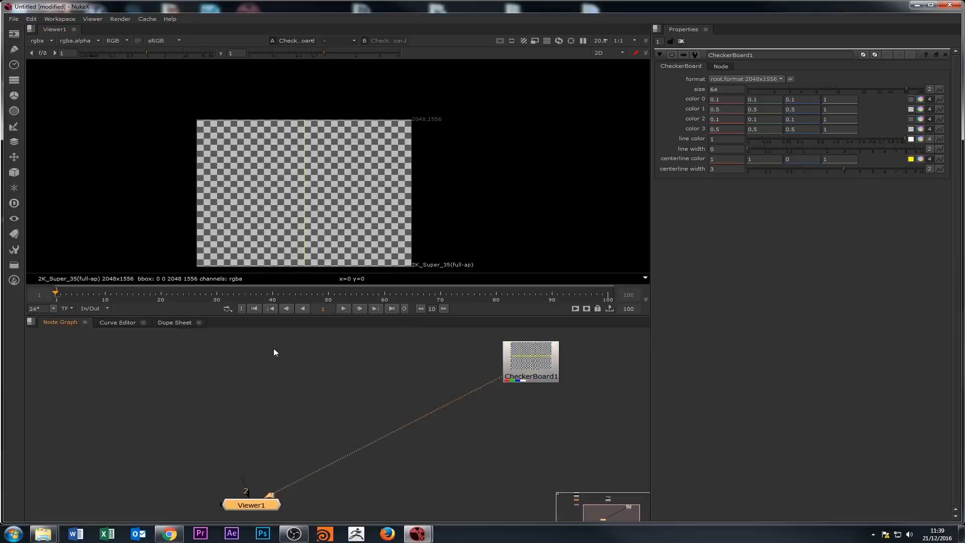
Add a ColorBars node, place it beside the CheckerBoard node and show it in the viewer
left_click(12, 35)
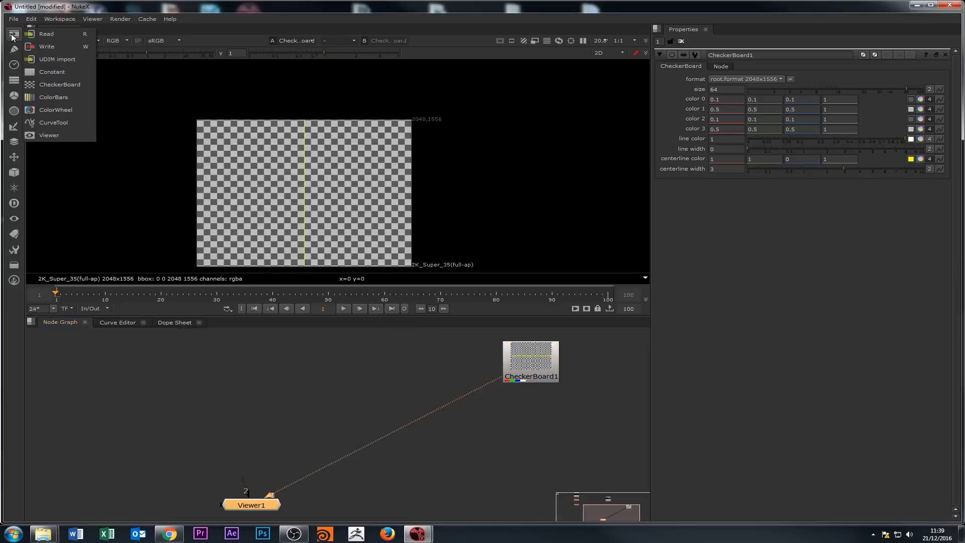
left_click(56, 98)
left_click_drag(521, 360, 378, 365)
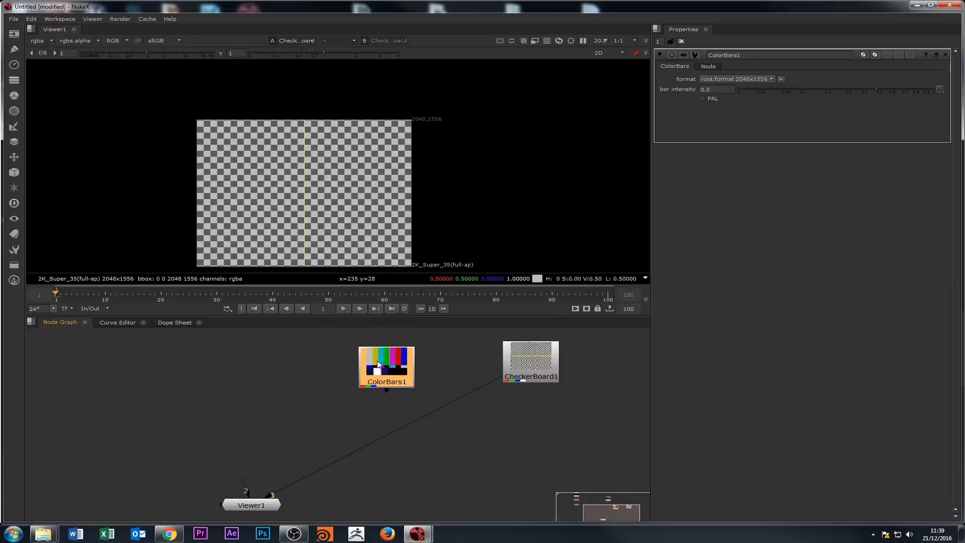
key("1")
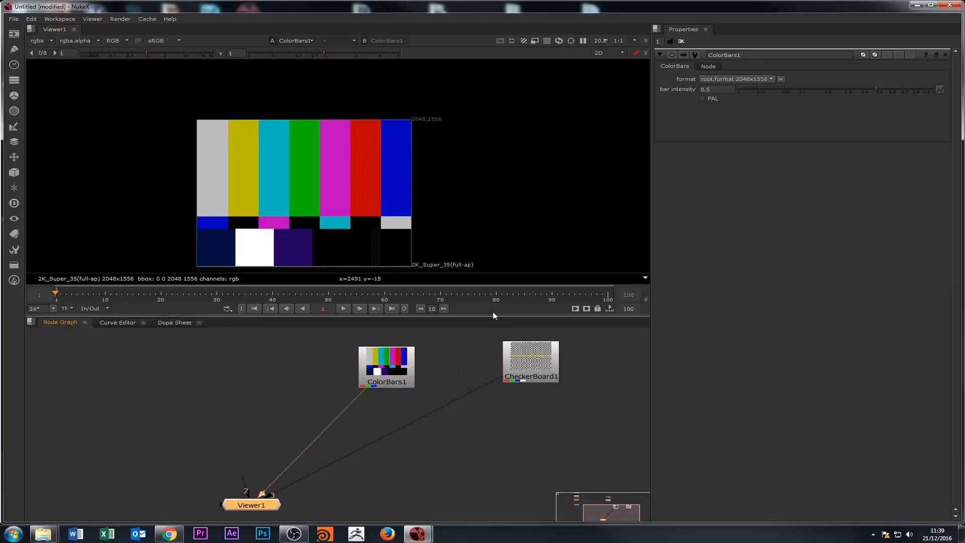
Compare the CheckerBoard and ColorBars outputs in the viewer, examining the resolution label at the frame's corner
double_click(526, 351)
key("1")
double_click(412, 370)
key("3")
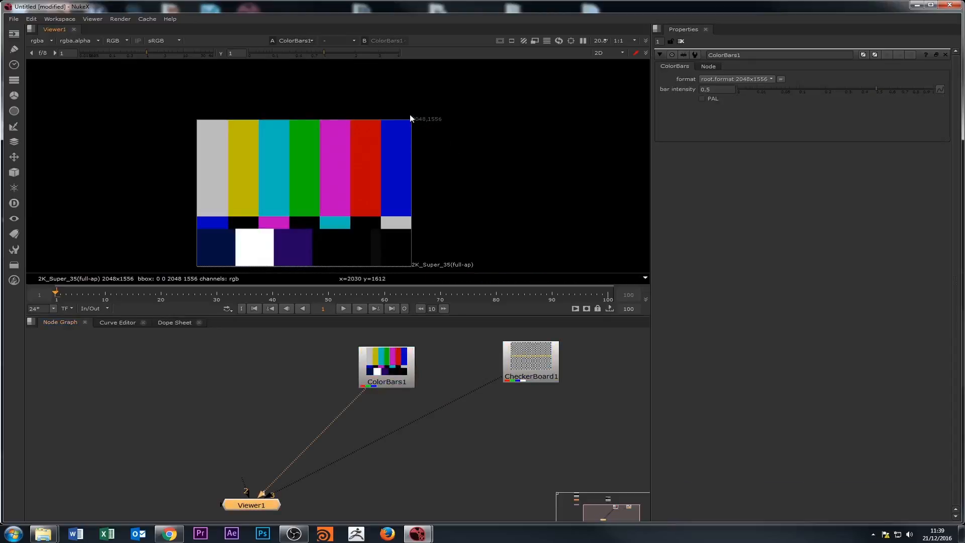
scroll(440, 149, "down", 2)
scroll(433, 141, "up", 3)
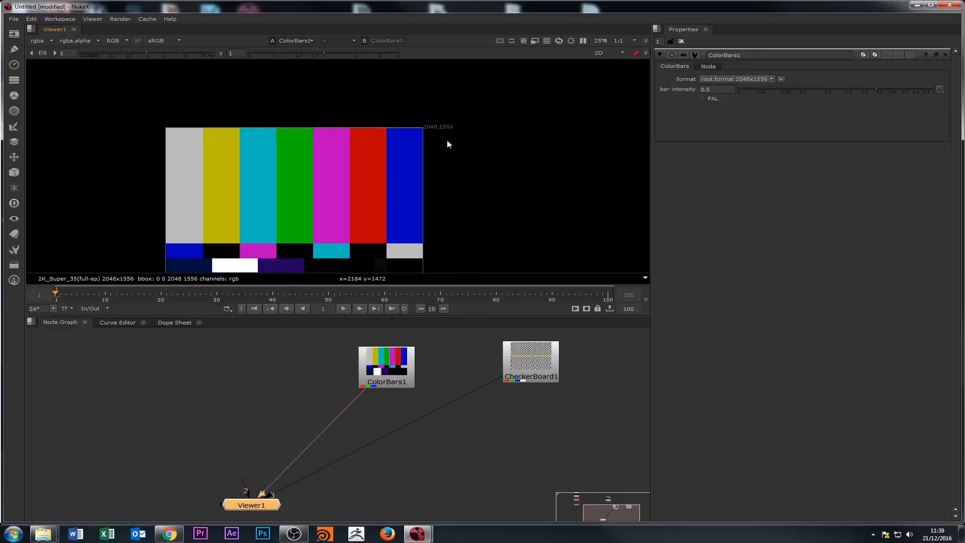
scroll(443, 136, "up", 1)
scroll(297, 387, "down", 5)
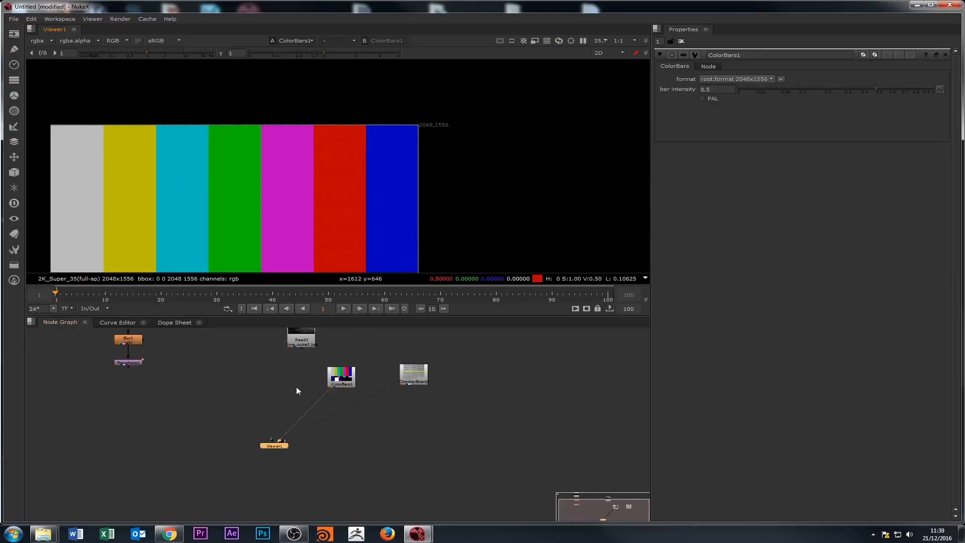
scroll(370, 410, "up", 2)
scroll(390, 210, "down", 3)
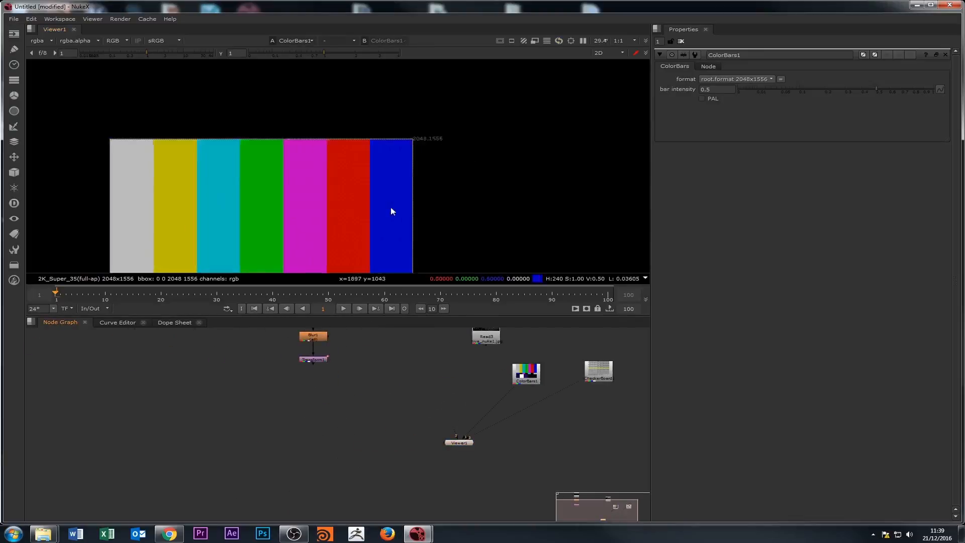
scroll(414, 165, "up", 2)
scroll(272, 376, "up", 3)
middle_click_drag(272, 376, 270, 461)
scroll(270, 460, "down", 3)
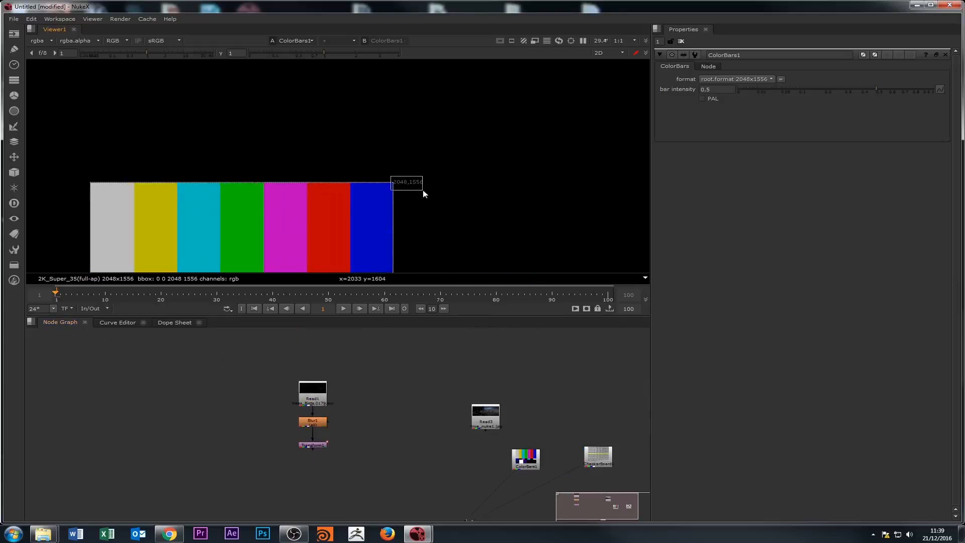
Display the Read1 trees_Birds render again and examine its resolution against the generated test patterns
scroll(320, 395, "up", 2)
scroll(319, 393, "up", 1)
double_click(320, 394)
key("1")
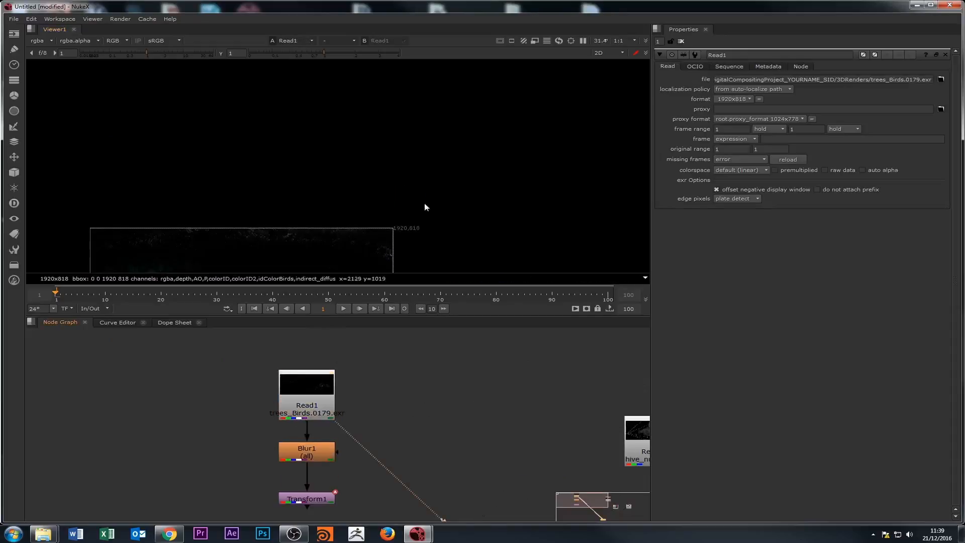
scroll(392, 250, "up", 2)
middle_click_drag(392, 251, 408, 225)
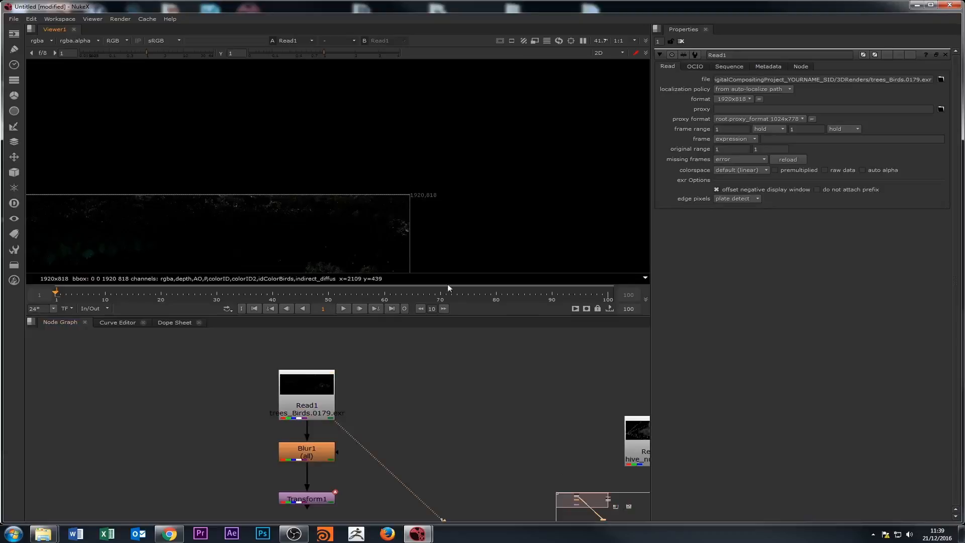
scroll(429, 405, "down", 3)
scroll(324, 382, "down", 3)
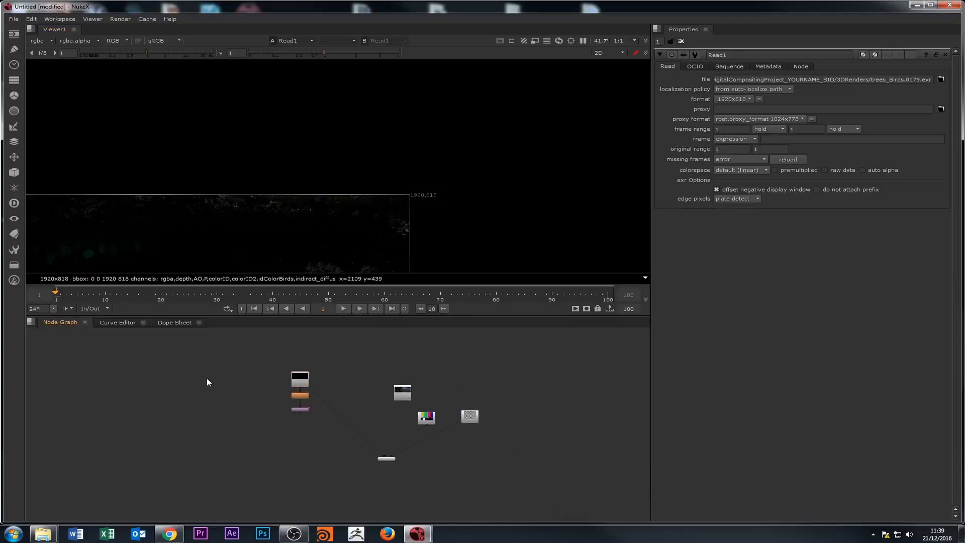
Open the project settings and compare the project's frame range with the frame range of the Read1 render
key("s")
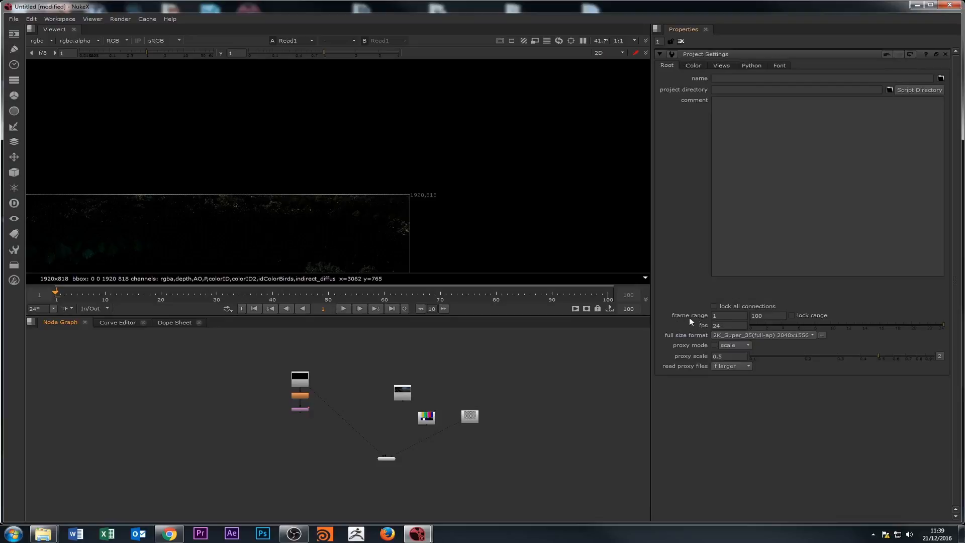
left_click(717, 315)
left_click(766, 318)
double_click(301, 384)
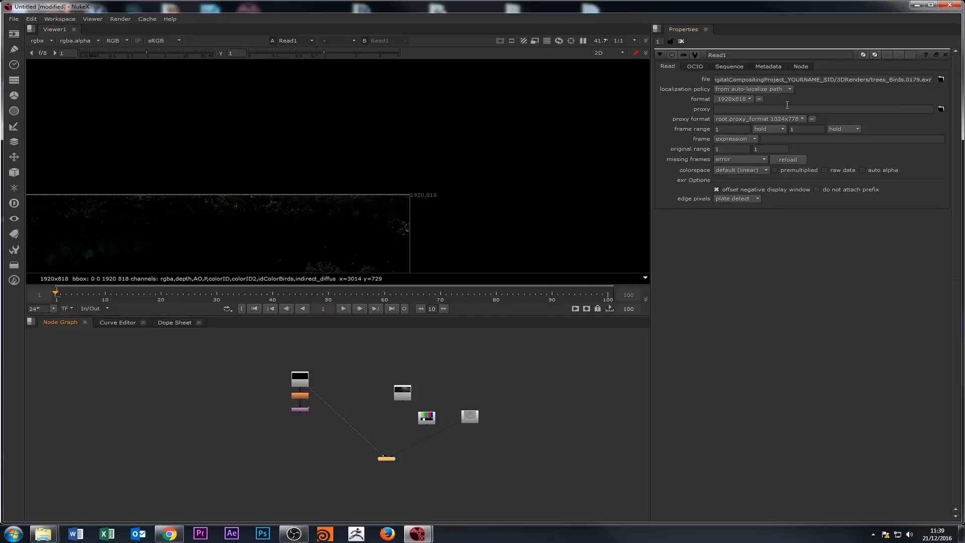
left_click(365, 382)
key("s")
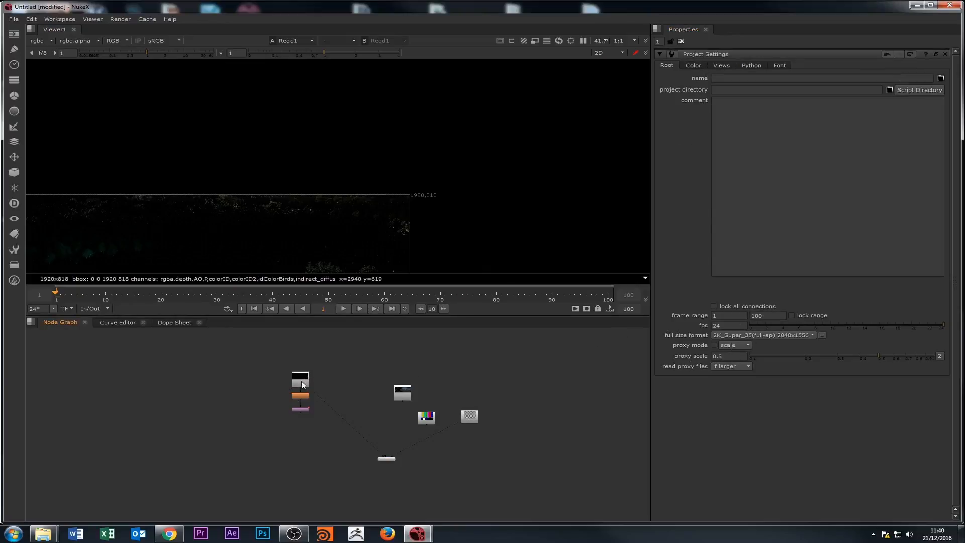
left_click(740, 315)
left_click(565, 373)
double_click(304, 378)
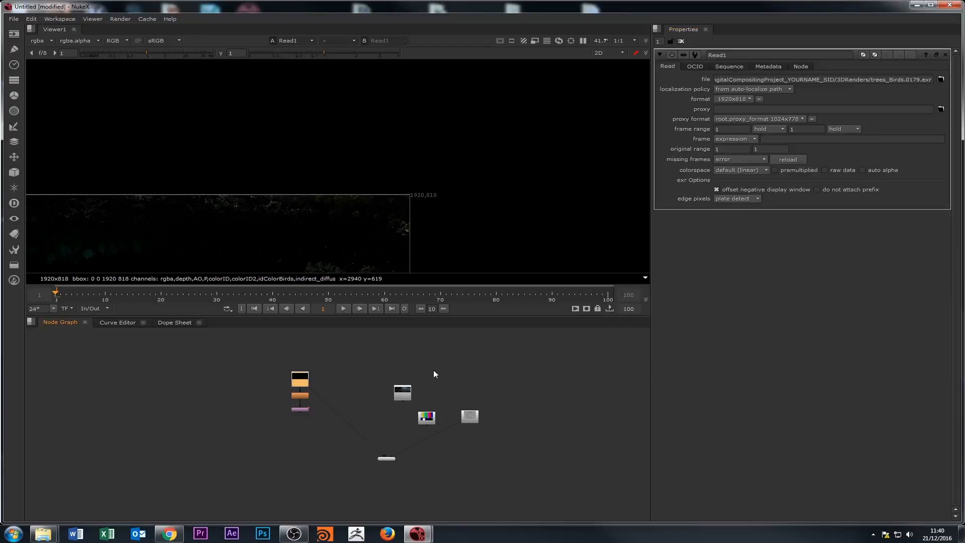
Reopen the project settings and examine the last frame of the range and the fps value
key("s")
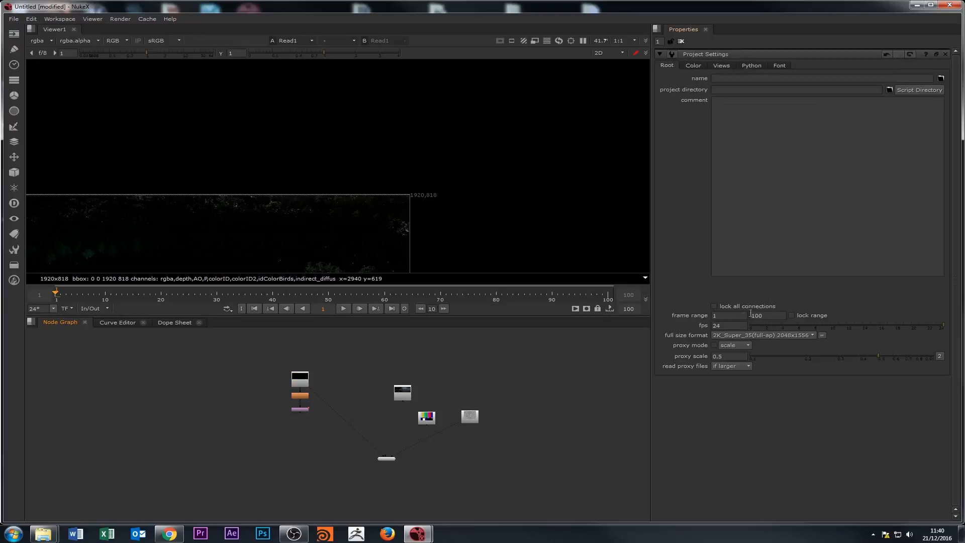
double_click(764, 314)
left_click(607, 382)
double_click(721, 327)
left_click(548, 362)
Compare the CheckerBoard's resolution with the project's full size format and with the Read1 trees_Birds render
double_click(470, 418)
key("1")
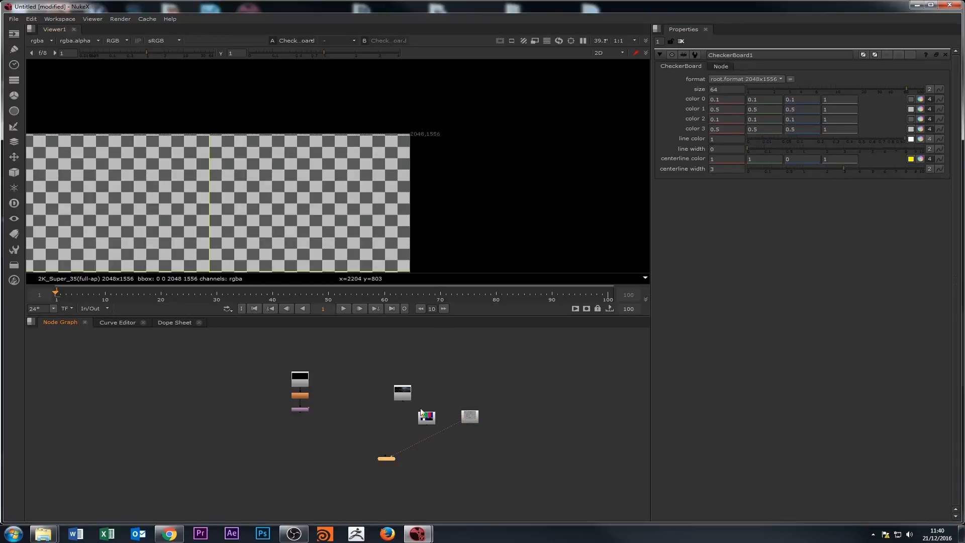
left_click(376, 382)
key("s")
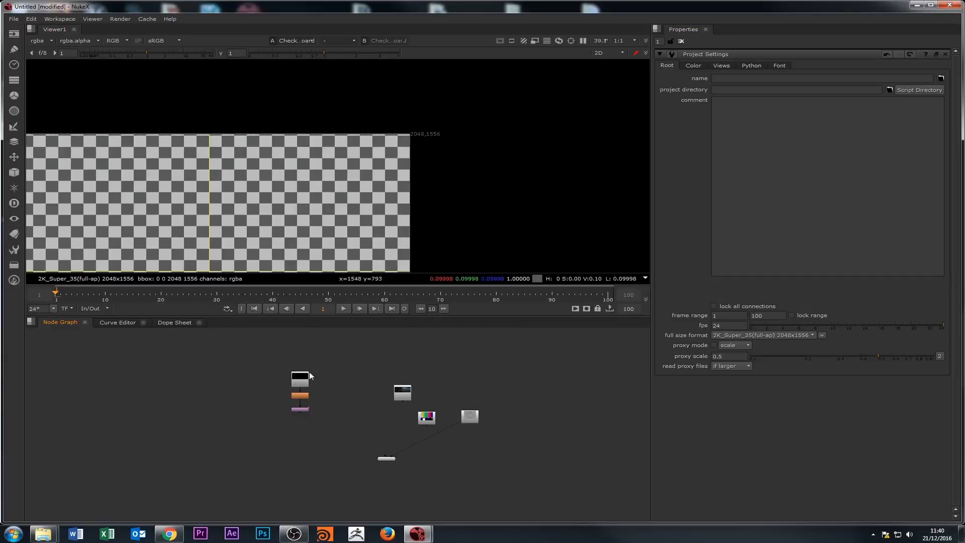
double_click(298, 380)
key("1")
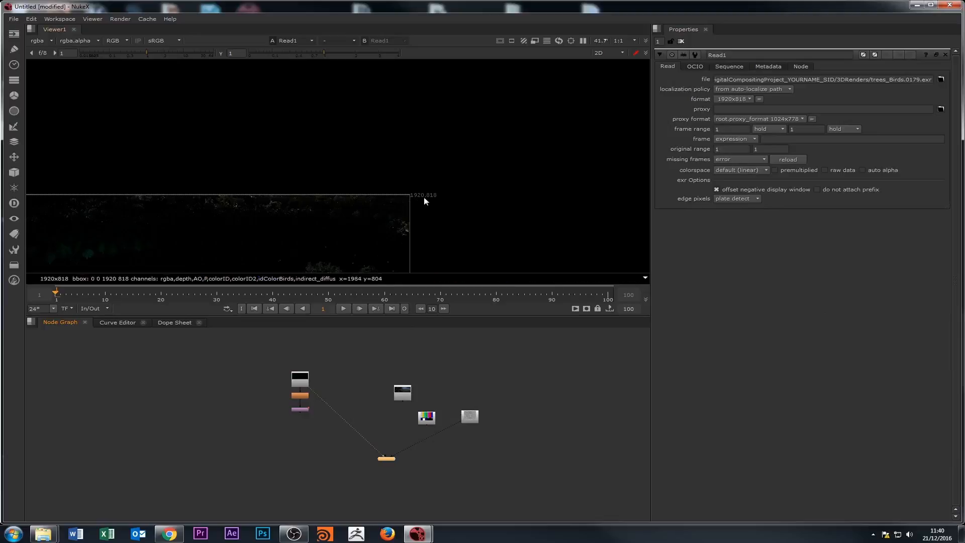
scroll(443, 397, "up", 4)
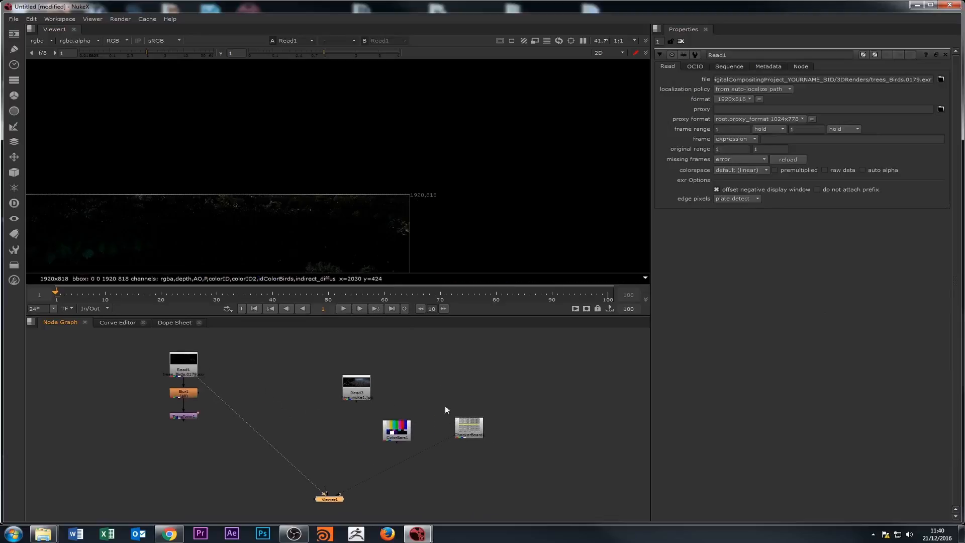
Set the project's full size format to 1920x818 in the project settings
left_click(450, 384)
key("s")
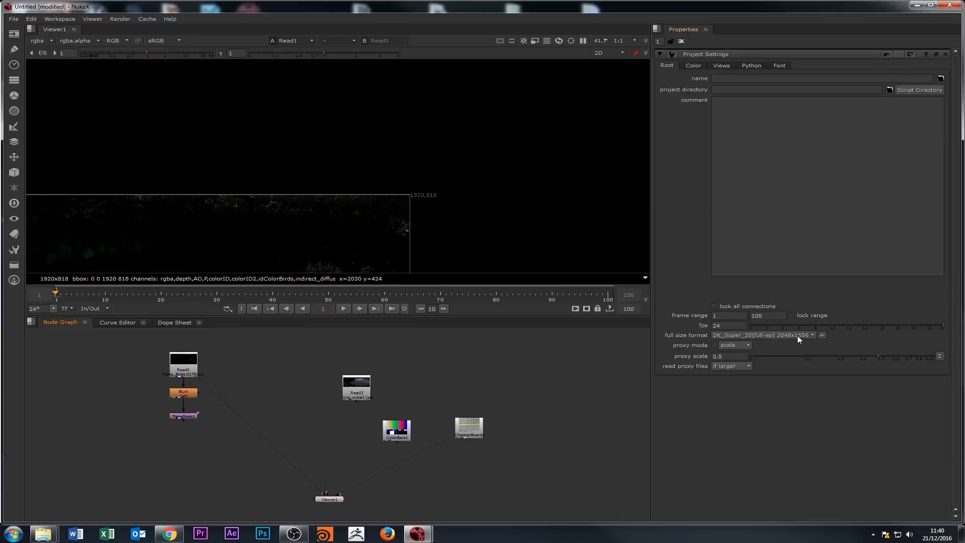
left_click(813, 335)
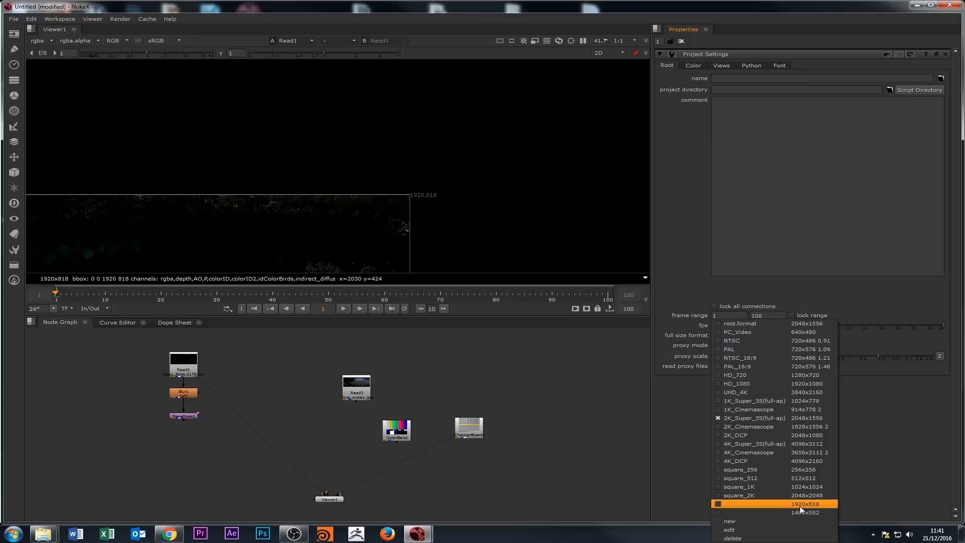
left_click(724, 504)
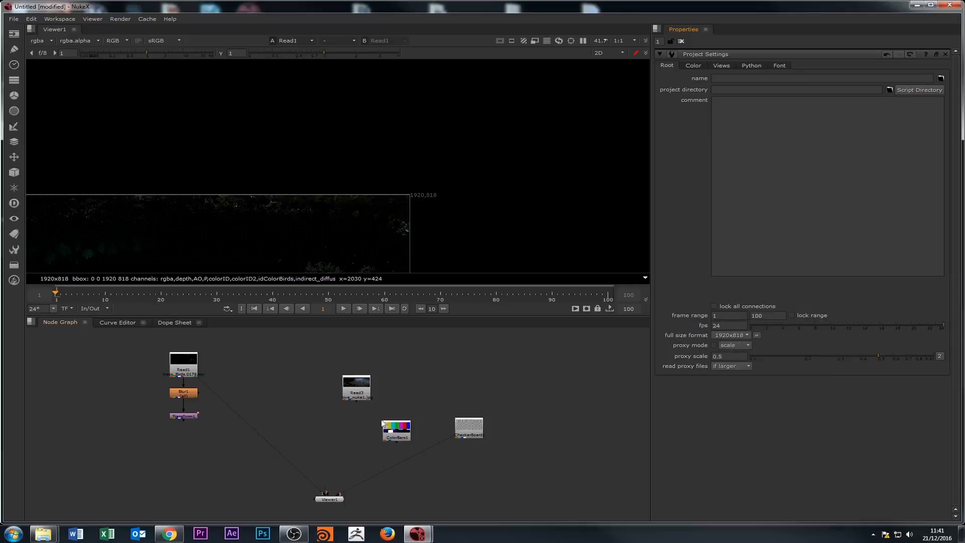
View the CheckerBoard node's output and compare its resolution with the format in its properties
double_click(468, 428)
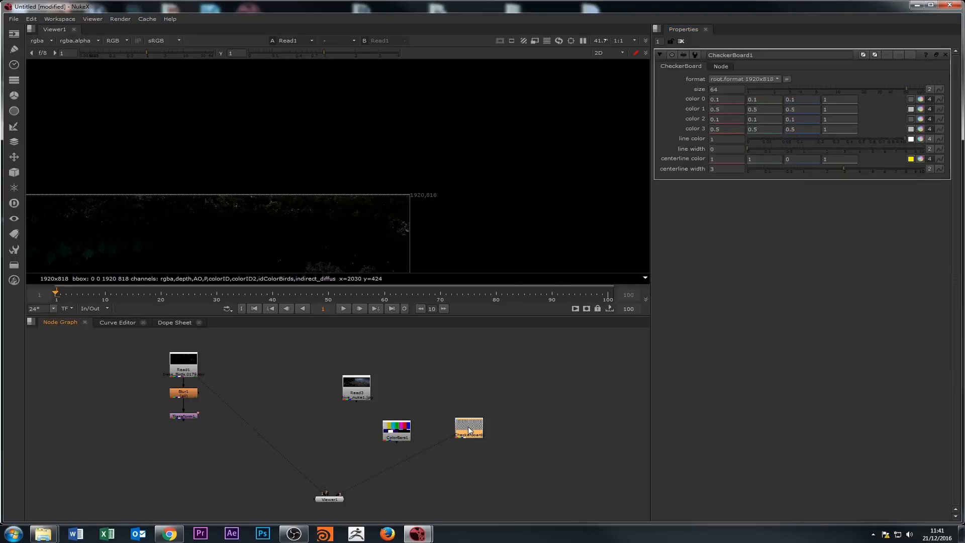
key("1")
middle_click_drag(419, 207, 436, 144)
scroll(451, 138, "down", 2)
middle_click_drag(463, 188, 469, 153)
View the ColorBars node's output and examine its format and resolution
double_click(390, 433)
key("2")
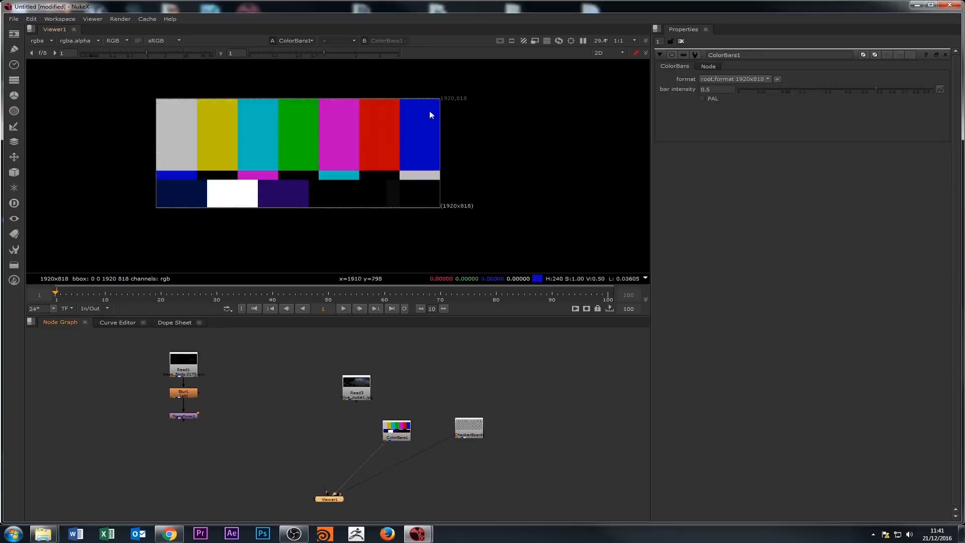
scroll(405, 120, "up", 3)
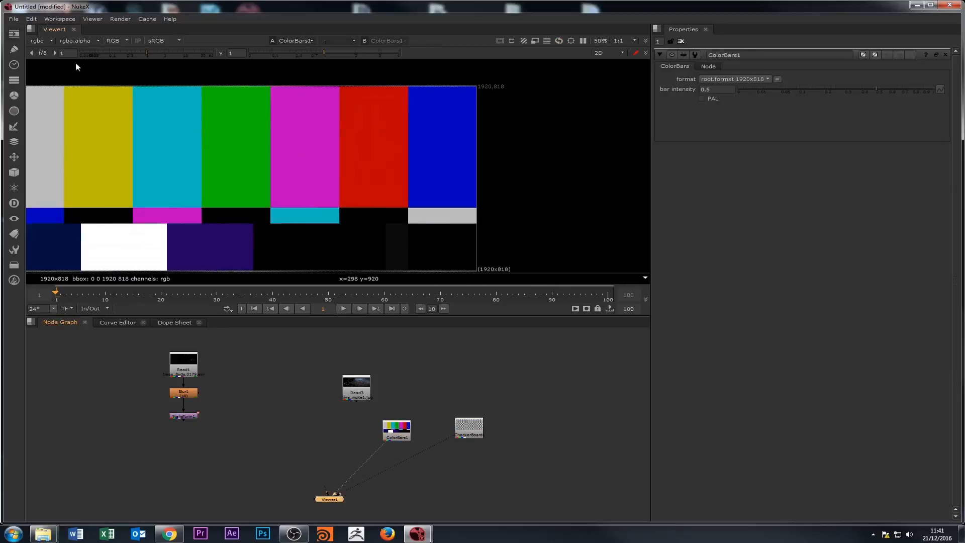
left_click(13, 34)
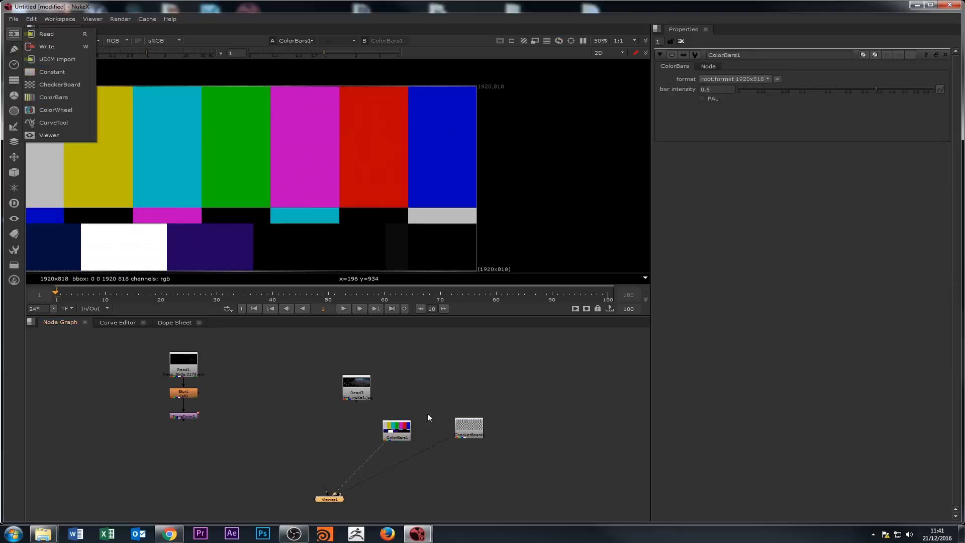
left_click(402, 425)
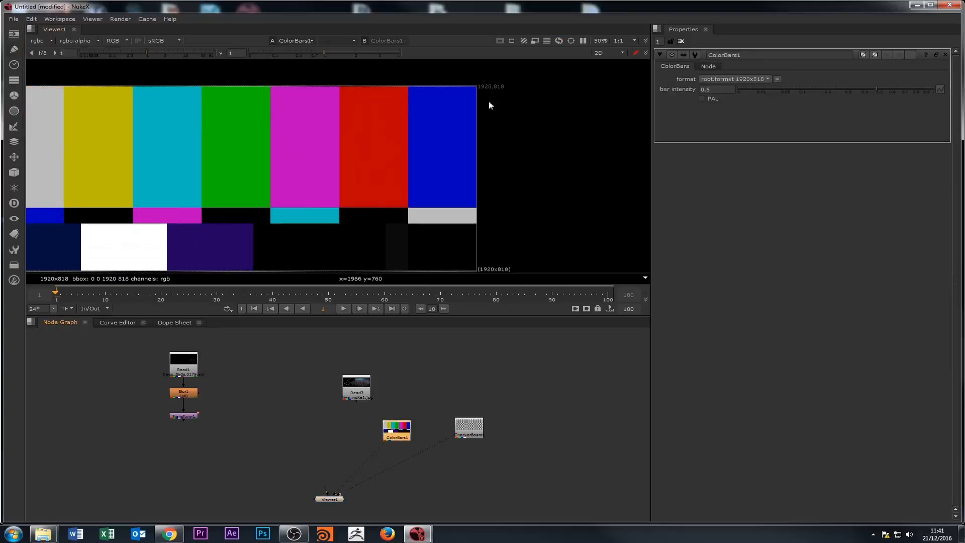
View the Read3 hive_nuke1 image and examine its resolution
double_click(364, 392)
key("1")
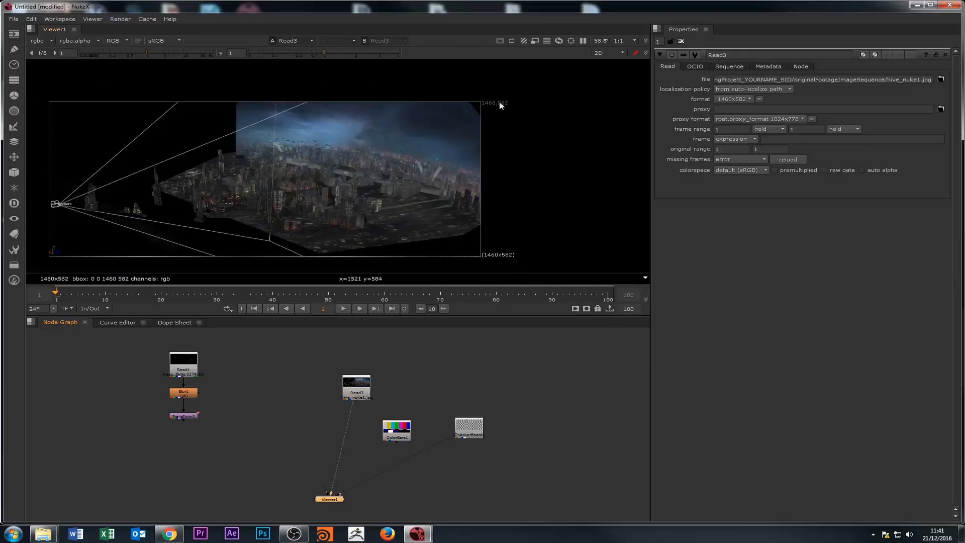
left_click_drag(478, 97, 518, 114)
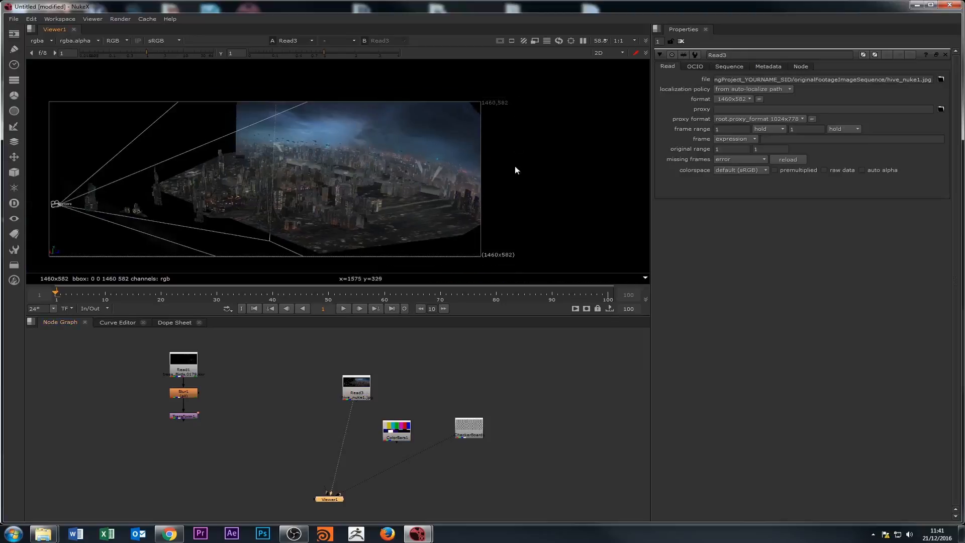
left_click(357, 394)
left_click(338, 418)
key("Tab")
type("ref")
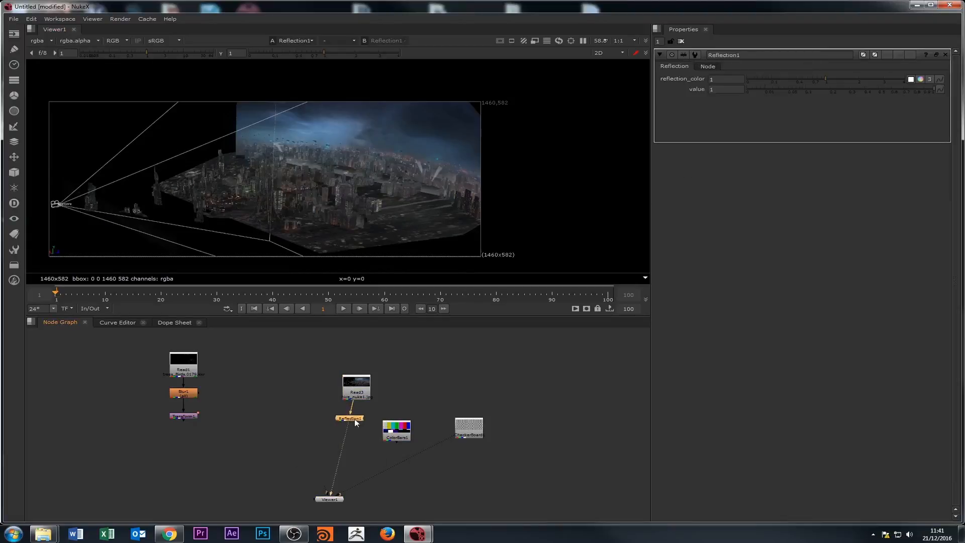
key("Delete")
Add a Reformat node and insert it between Read3 and the Viewer
left_click(339, 427)
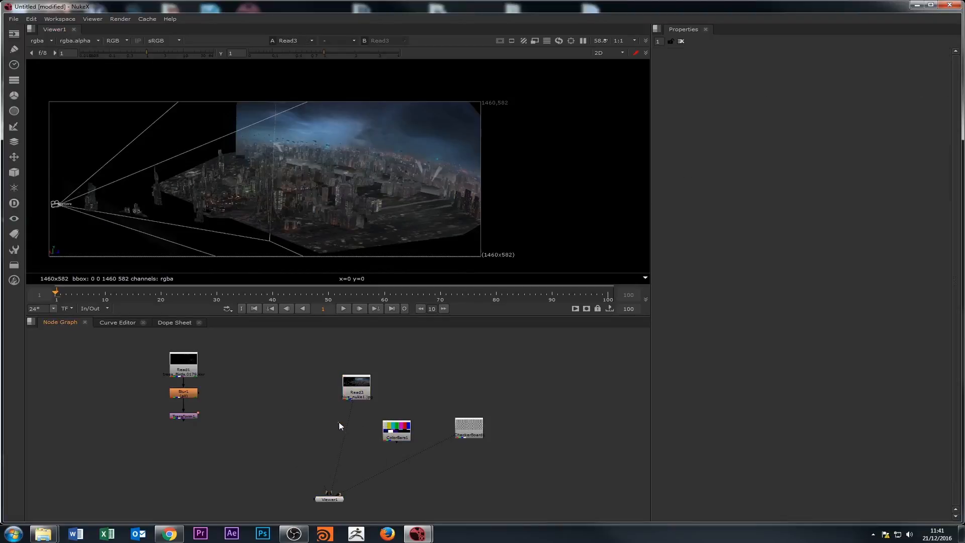
key("Tab")
type("refl")
left_click(313, 430)
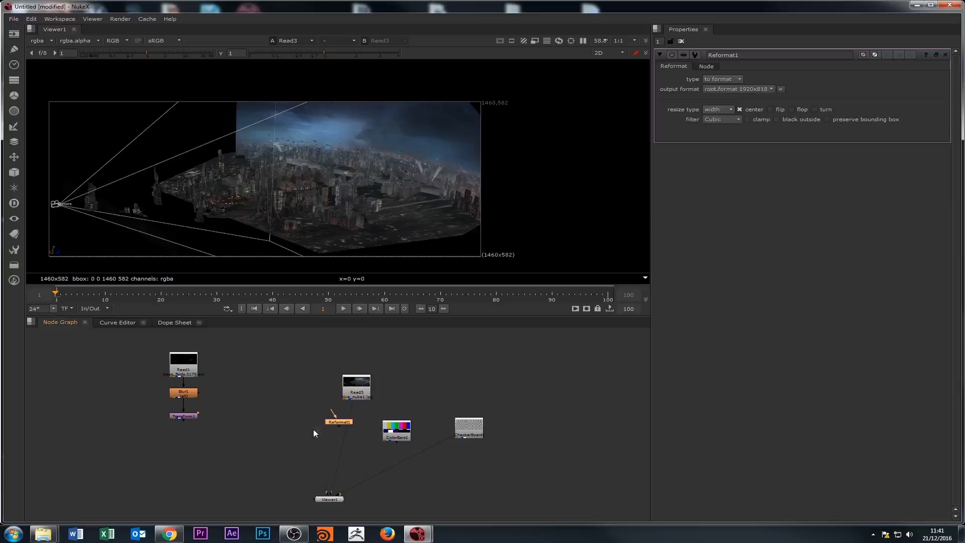
left_click_drag(342, 422, 346, 421)
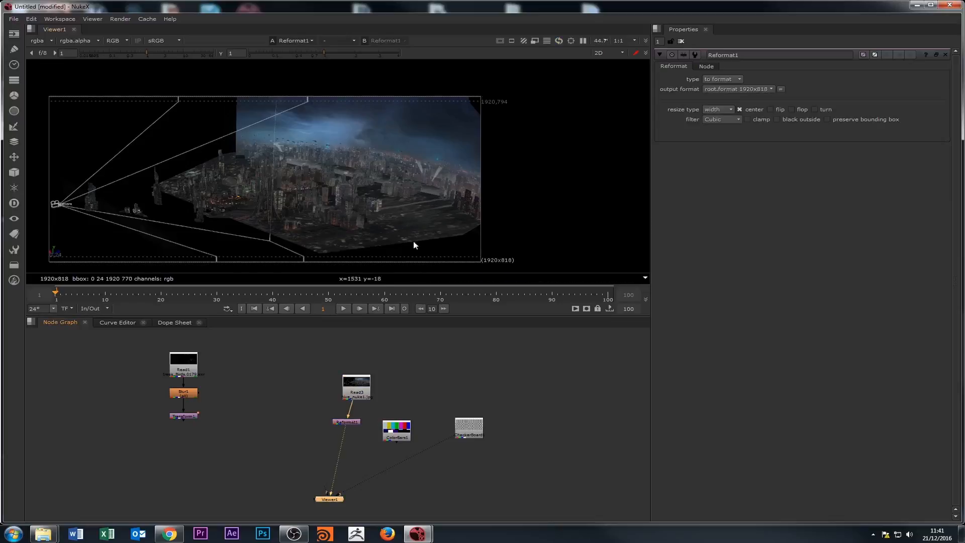
View the Reformat node's output and compare its size with the project's full size format
left_click(349, 423)
key("1")
left_click(443, 385)
key("s")
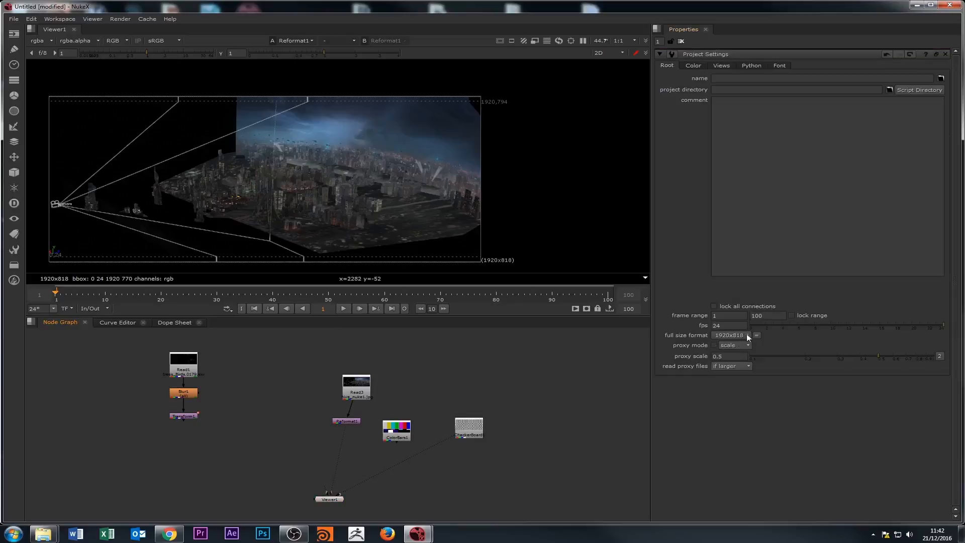
Try the "to box" type on the Reformat node and return it to "to format"
double_click(350, 421)
scroll(402, 186, "up", 2)
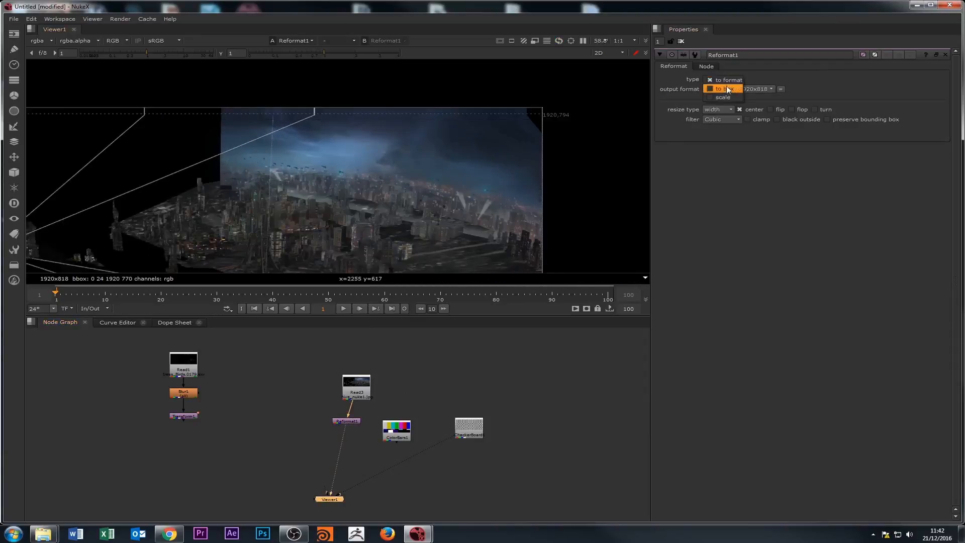
left_click(724, 89)
scroll(506, 177, "up", 6)
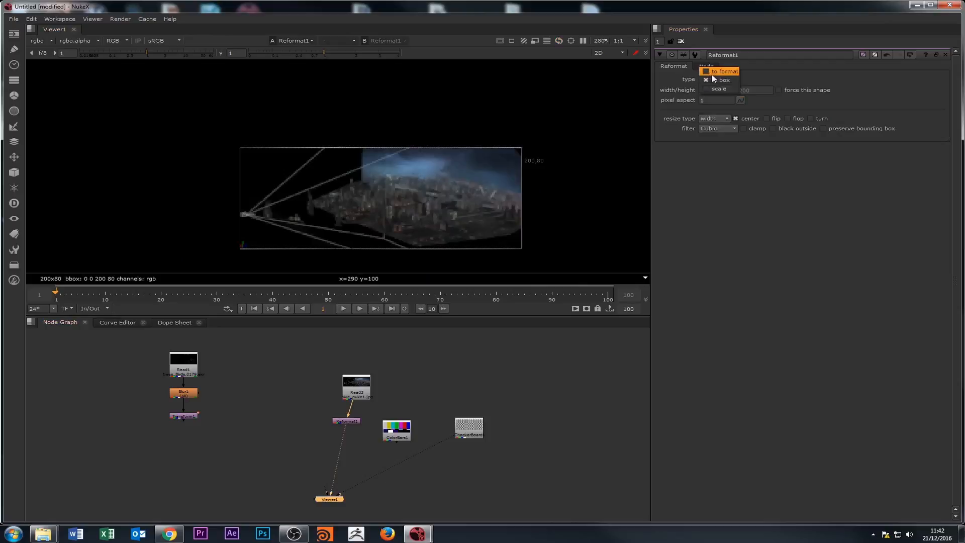
left_click(723, 72)
scroll(418, 201, "up", 1)
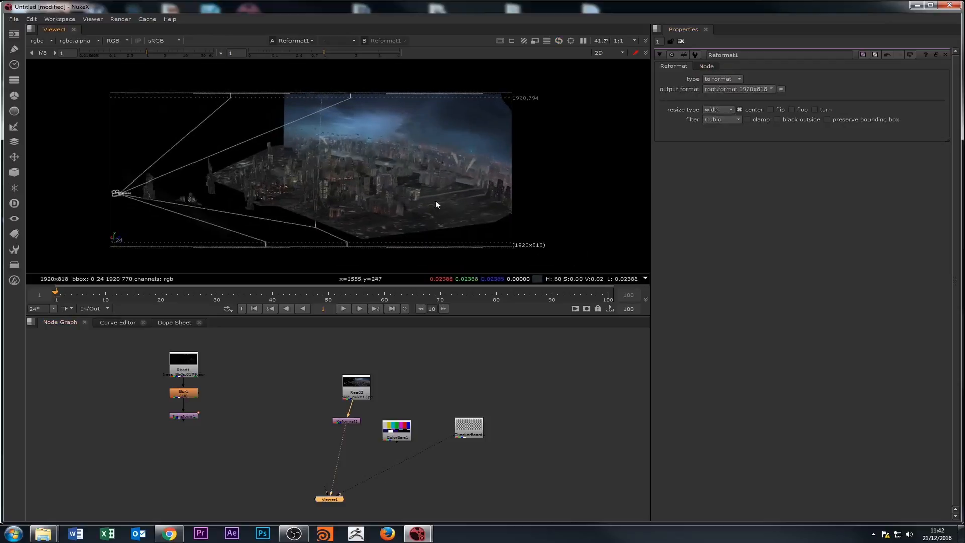
Examine the upper and lower edges of the reformatted hive image, where it extends beyond its bounding box
scroll(436, 202, "down", 1)
middle_click_drag(436, 208, 500, 243)
scroll(444, 209, "up", 3)
scroll(412, 214, "down", 2)
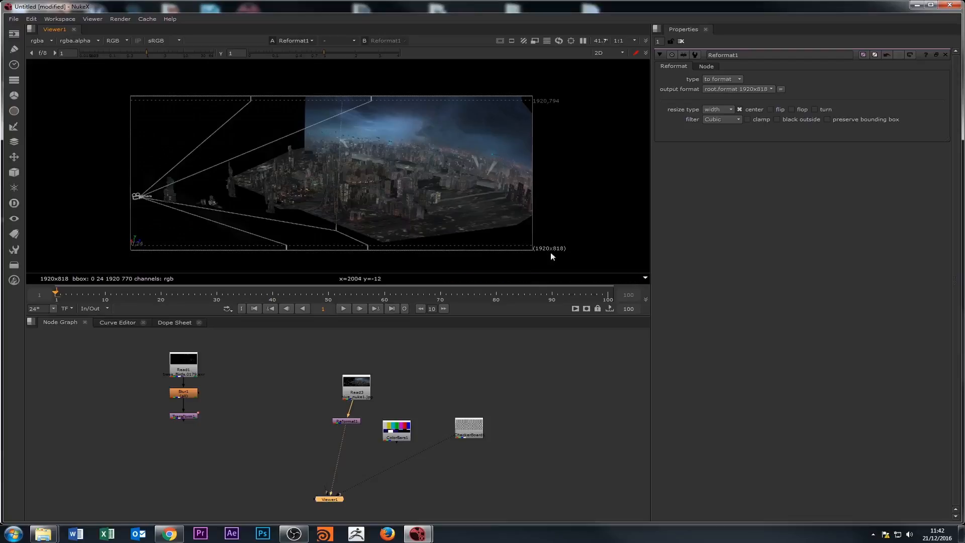
scroll(558, 217, "up", 2)
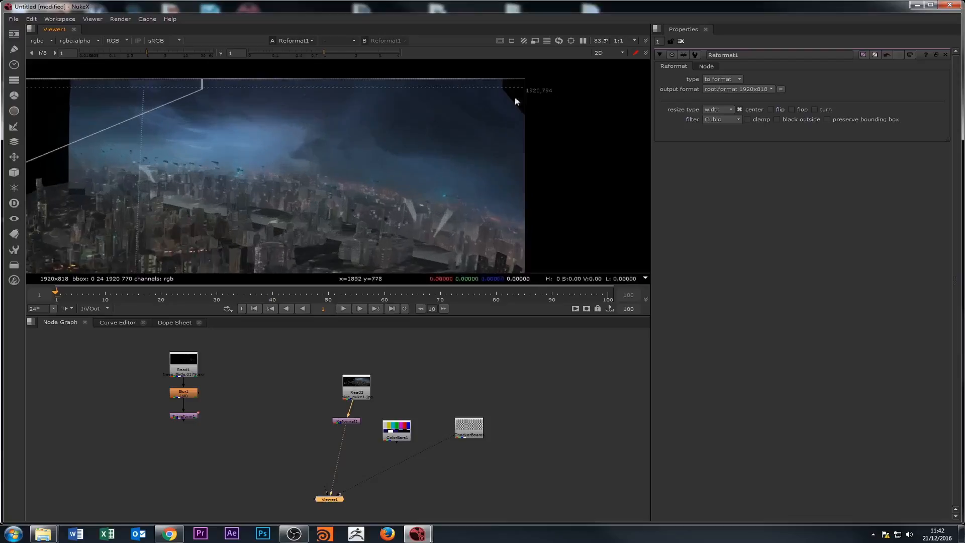
scroll(516, 101, "up", 3)
middle_click_drag(487, 92, 496, 110)
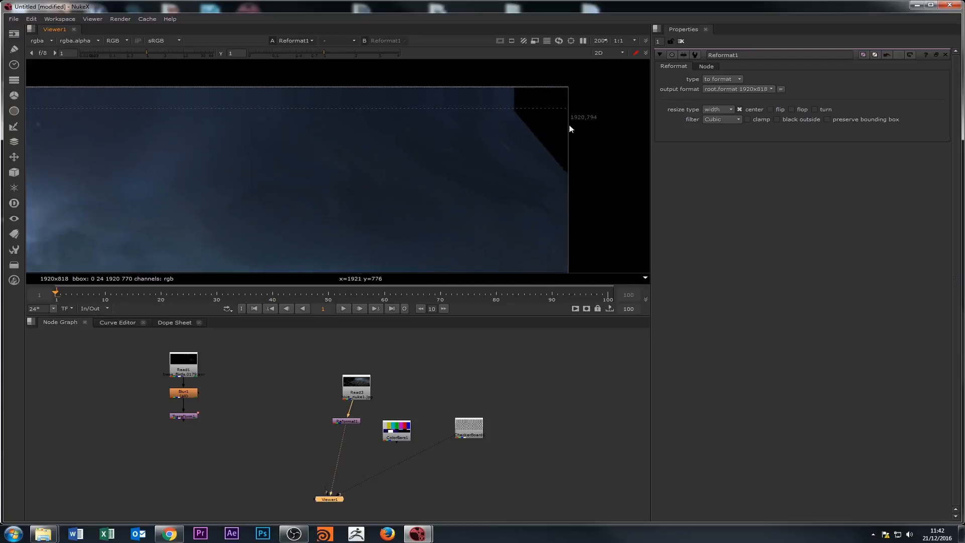
scroll(504, 102, "down", 2)
middle_click_drag(96, 140, 634, 166)
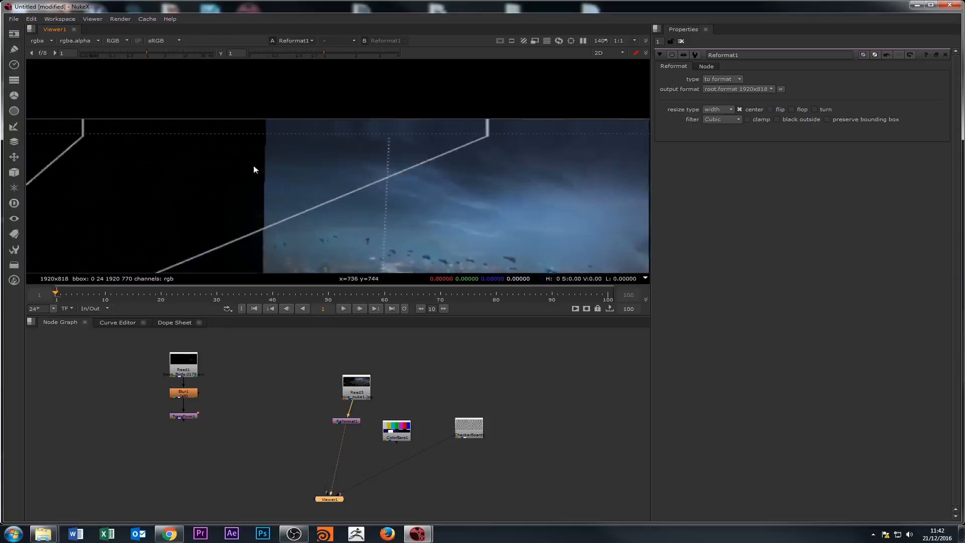
middle_click_drag(254, 170, 296, 170)
scroll(295, 152, "up", 2)
middle_click_drag(120, 159, 261, 187)
scroll(260, 187, "down", 1)
middle_click_drag(146, 170, 311, 170)
scroll(312, 169, "up", 2)
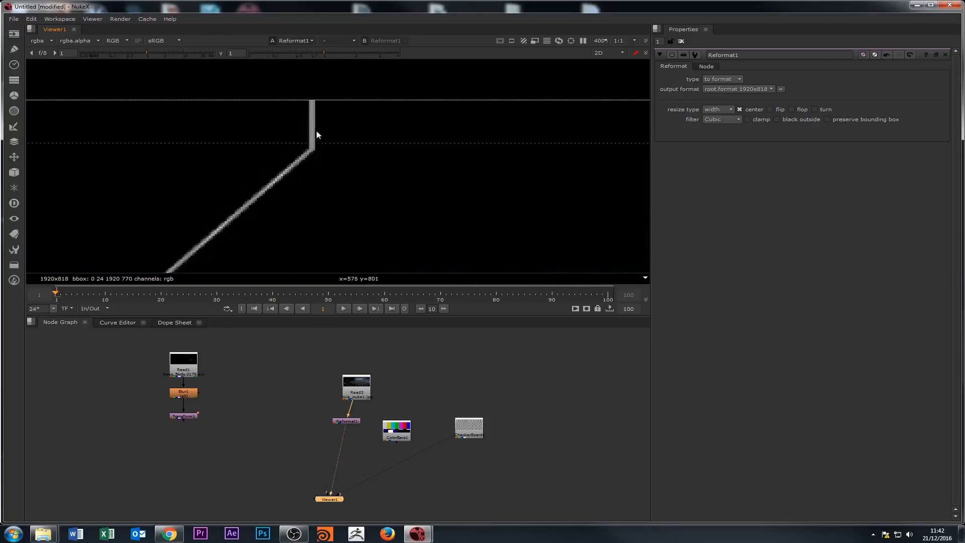
scroll(316, 135, "down", 6)
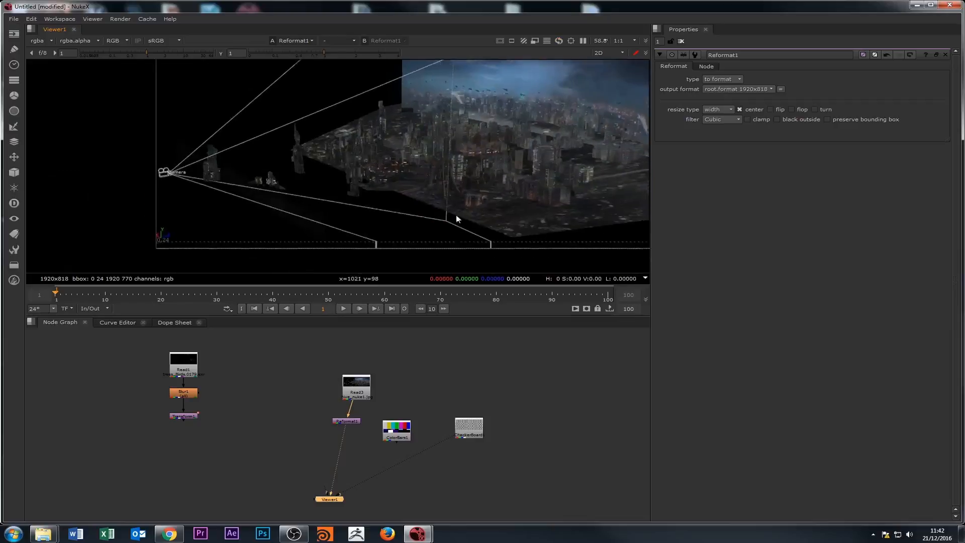
scroll(456, 215, "up", 5)
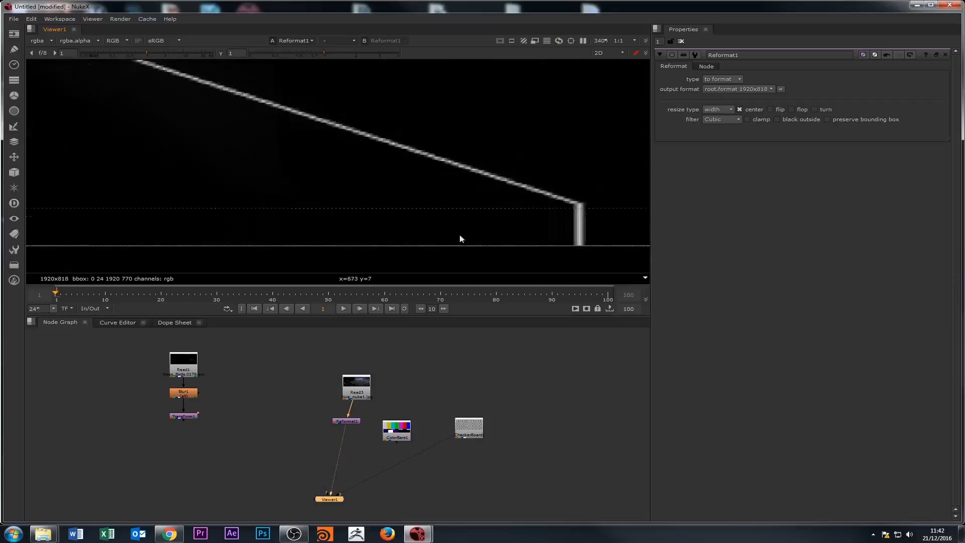
scroll(463, 238, "down", 6)
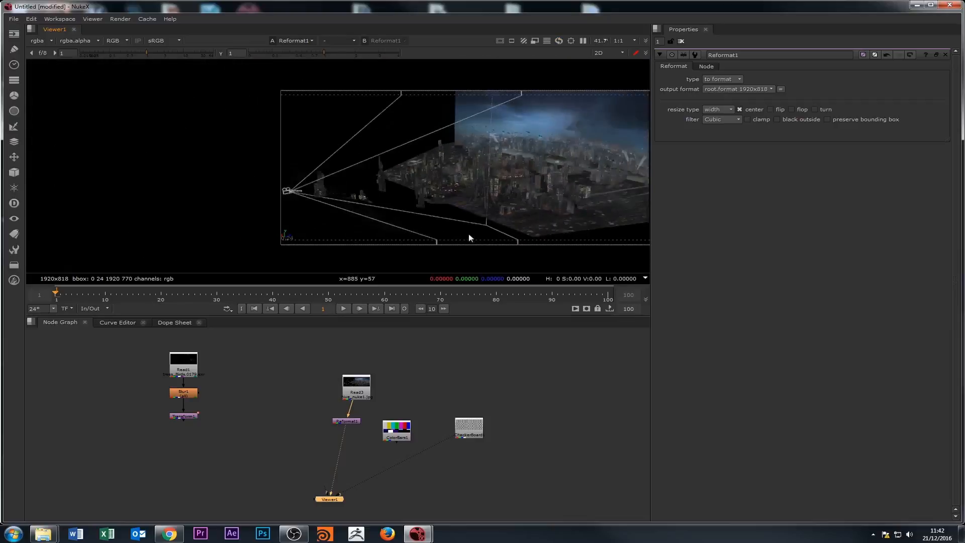
middle_click_drag(468, 234, 338, 219)
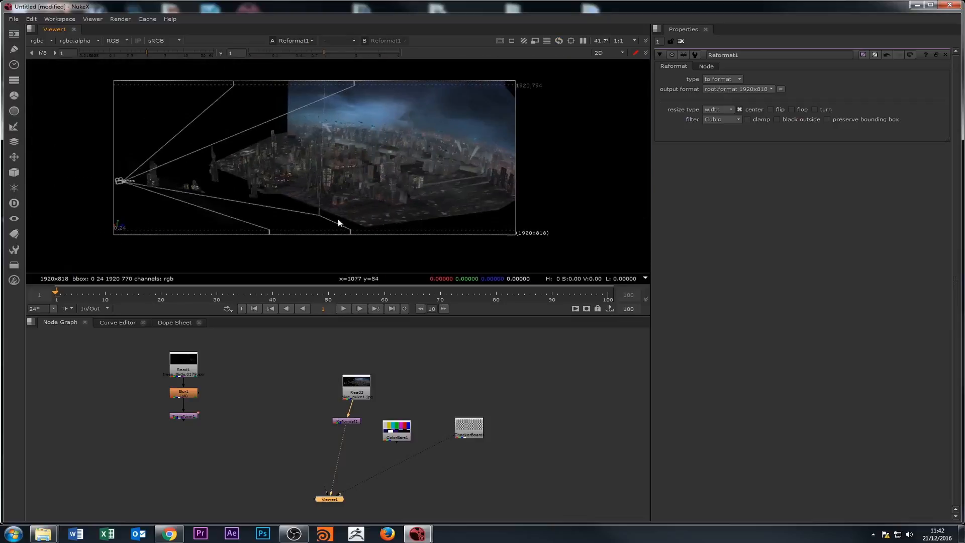
Delete the Reformat node below Read3 and move Read3 so it sits directly above the Viewer node
left_click(350, 421)
key("Delete")
left_click_drag(351, 394, 328, 393)
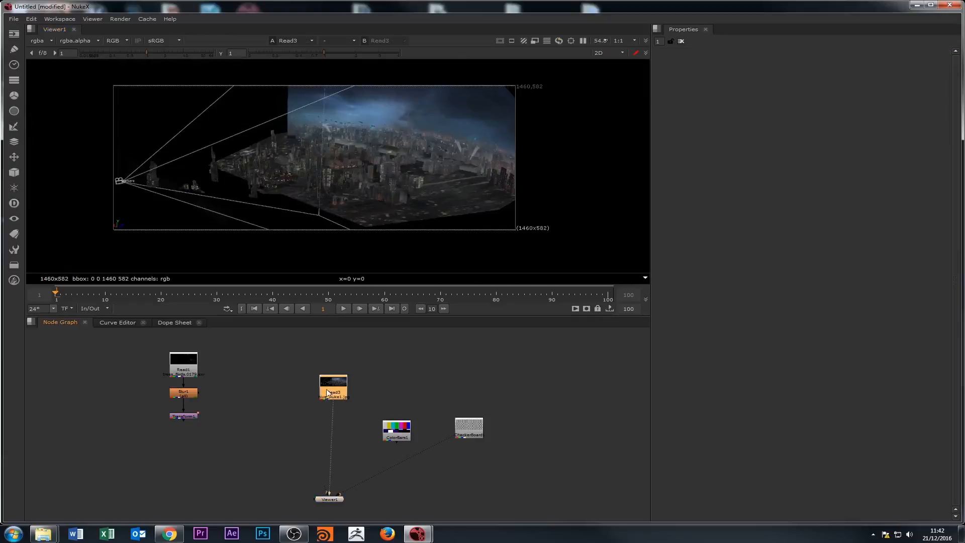
Compare the format settings of Read3 and ColorBars, moving the ColorBars node slightly up and viewing its output
double_click(330, 394)
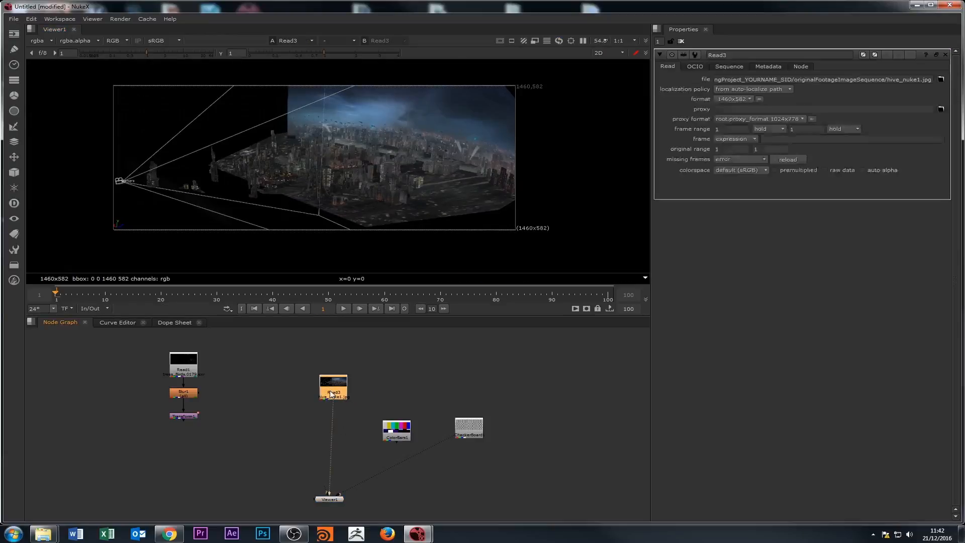
left_click_drag(396, 431, 402, 417)
double_click(401, 418)
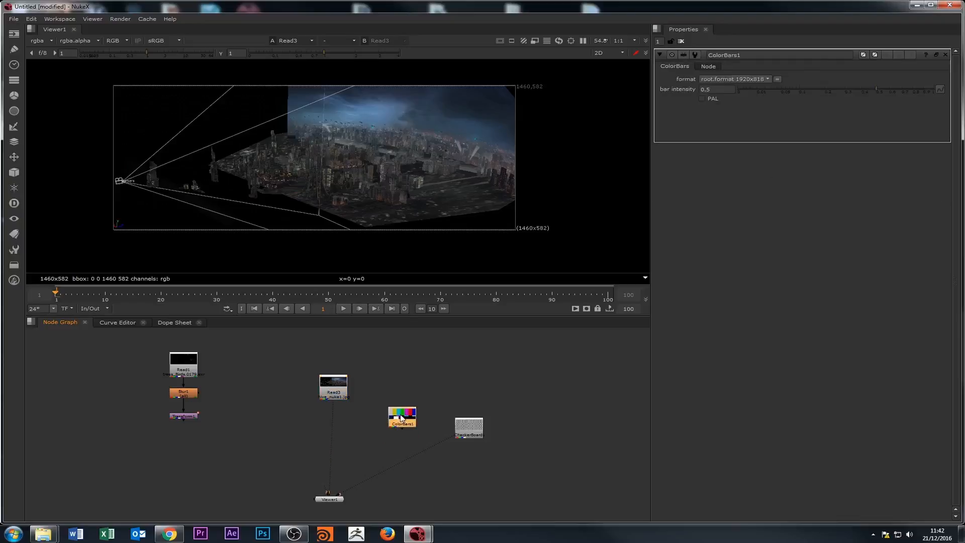
left_click(412, 377)
left_click(401, 416)
key("1")
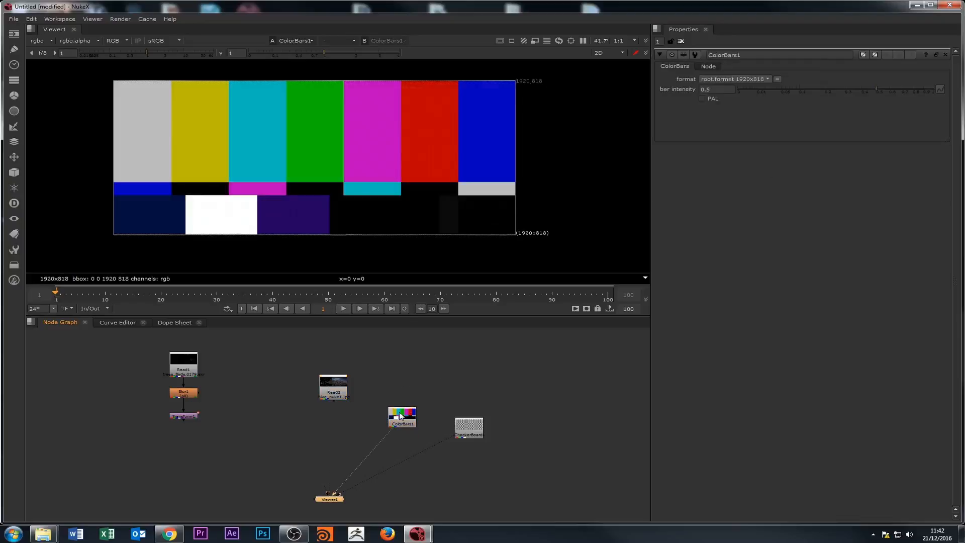
View the CheckerBoard node in the Viewer and examine its format setting
double_click(472, 424)
key("1")
left_click(460, 379)
left_click(469, 425)
key("1")
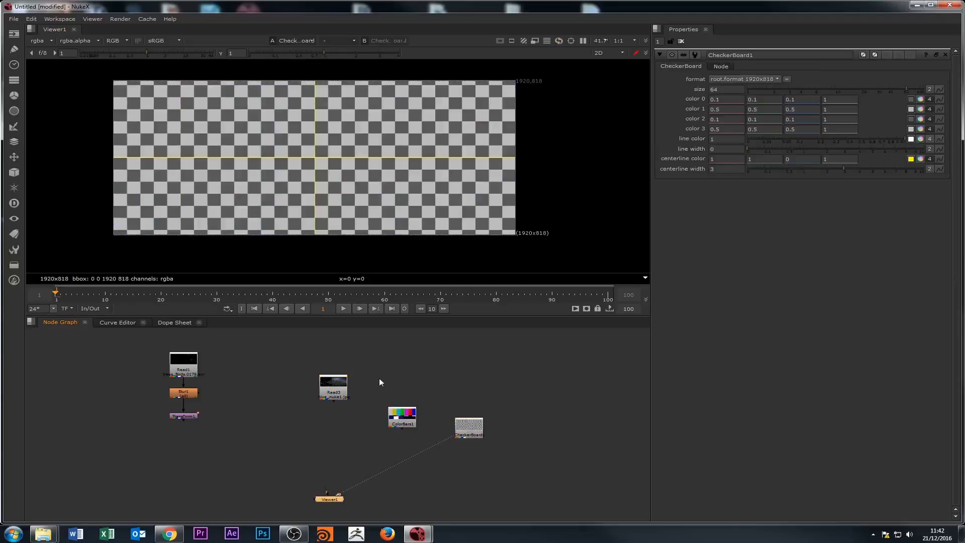
left_click_drag(379, 378, 446, 442)
left_click_drag(392, 391, 458, 454)
left_click_drag(379, 366, 488, 449)
View the Read1 trees_Birds render and compare its resolution with the full size format in the project settings
double_click(180, 369)
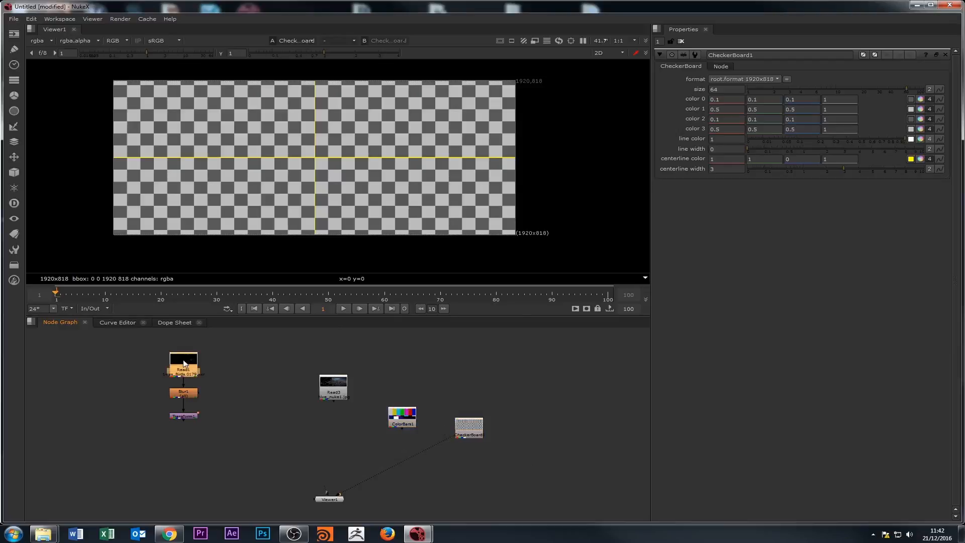
key("1")
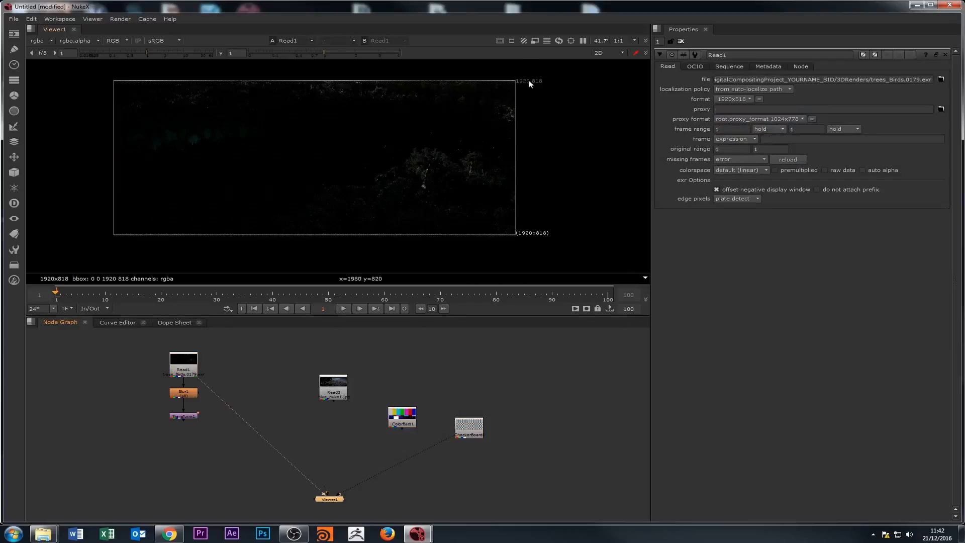
left_click(258, 364)
key("s")
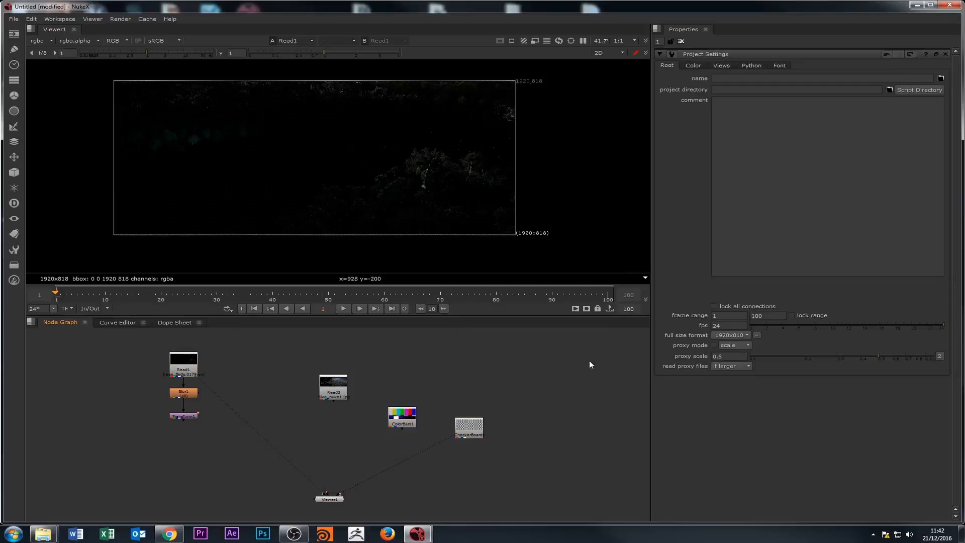
Edit the project's 1920x818 full size format to give it the name UDBformat
left_click(746, 335)
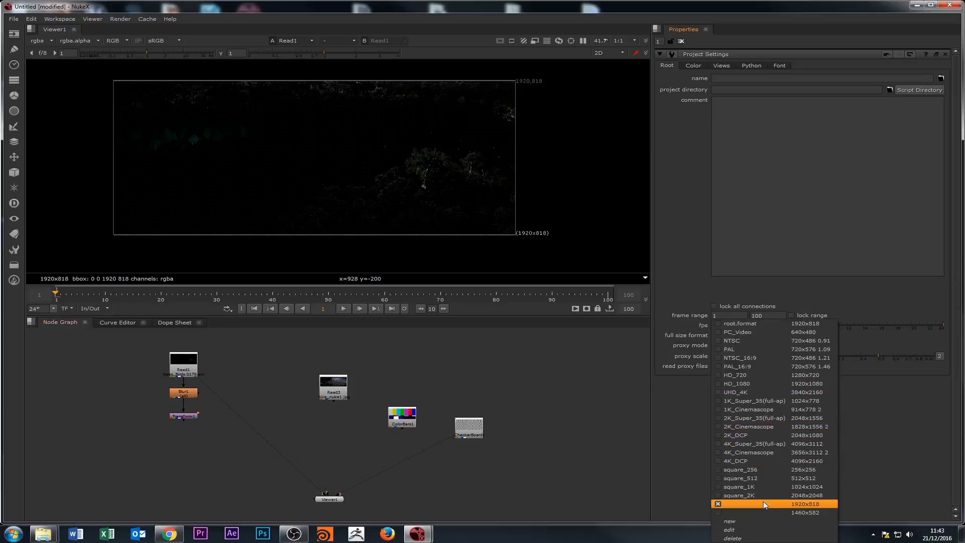
left_click(731, 530)
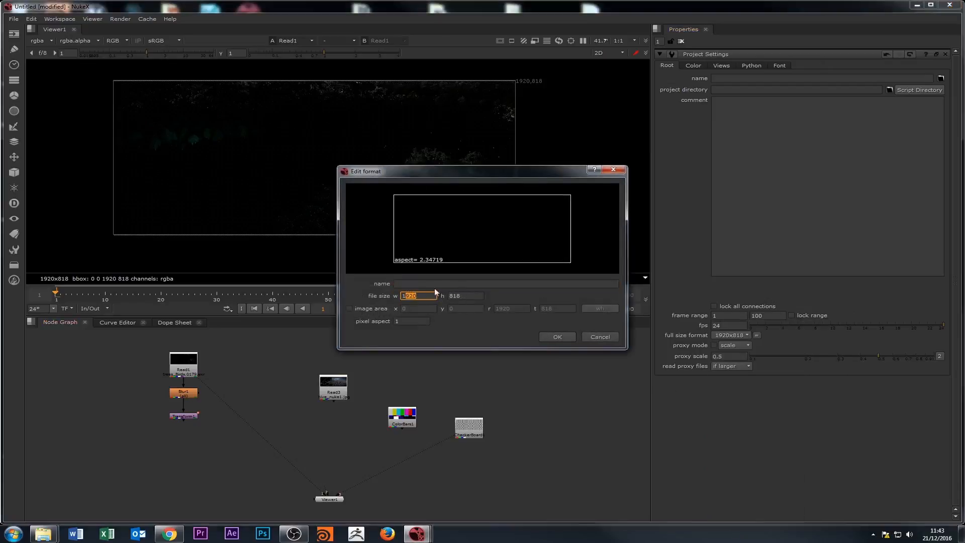
type("my")
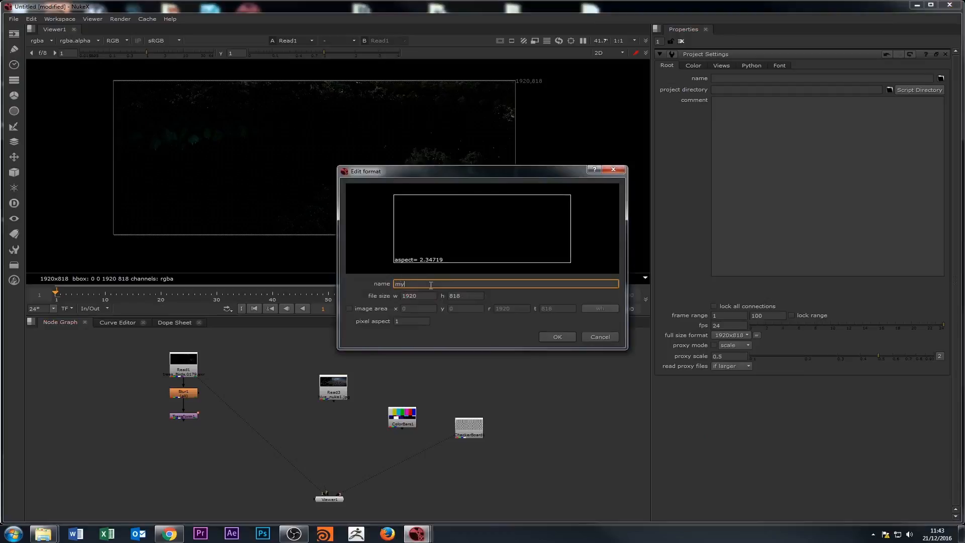
key("BackSpace")
type("UDB")
type("R")
type("format")
left_click(557, 336)
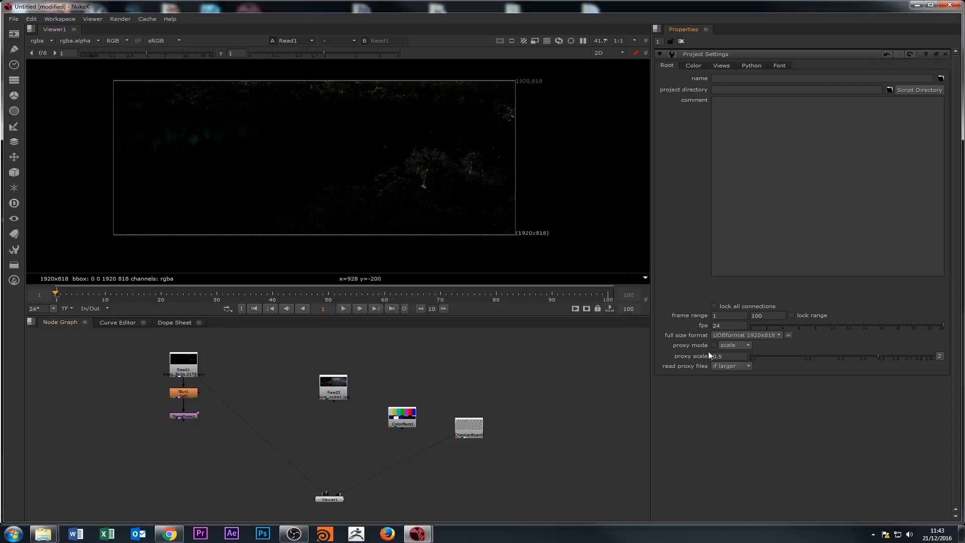
left_click(777, 334)
left_click(294, 428)
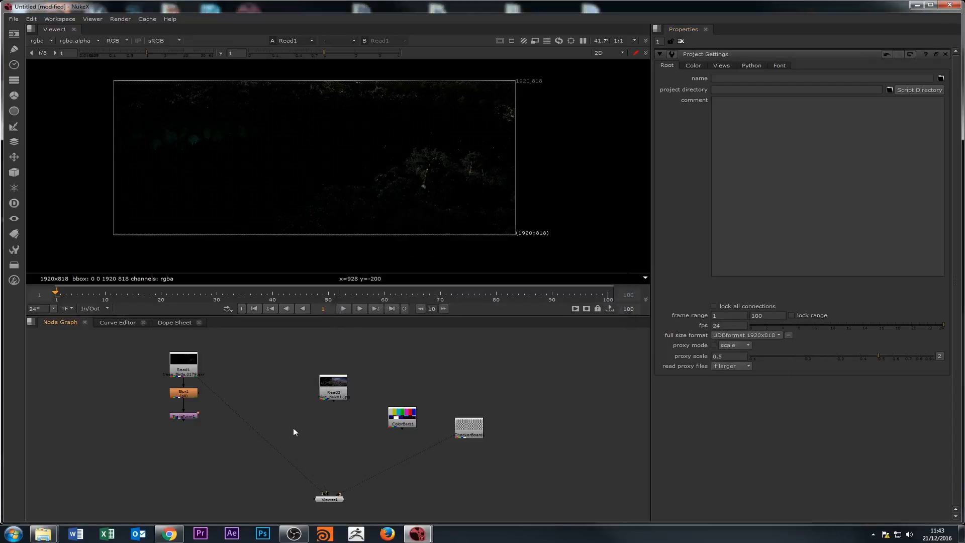
Open Read3's properties and compare its output with ColorBars in the Viewer, ending on Read3
double_click(328, 394)
key("1")
left_click(405, 421)
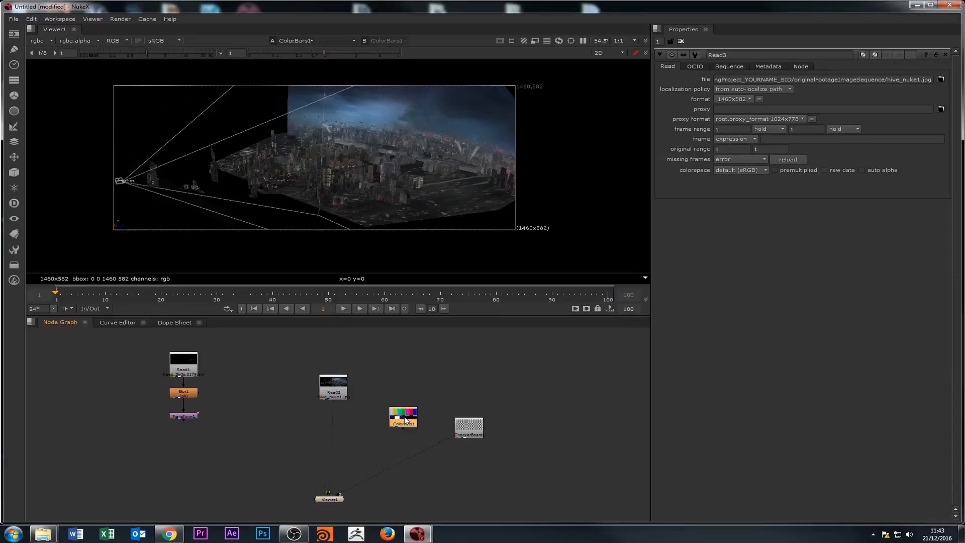
key("1")
left_click(333, 395)
key("1")
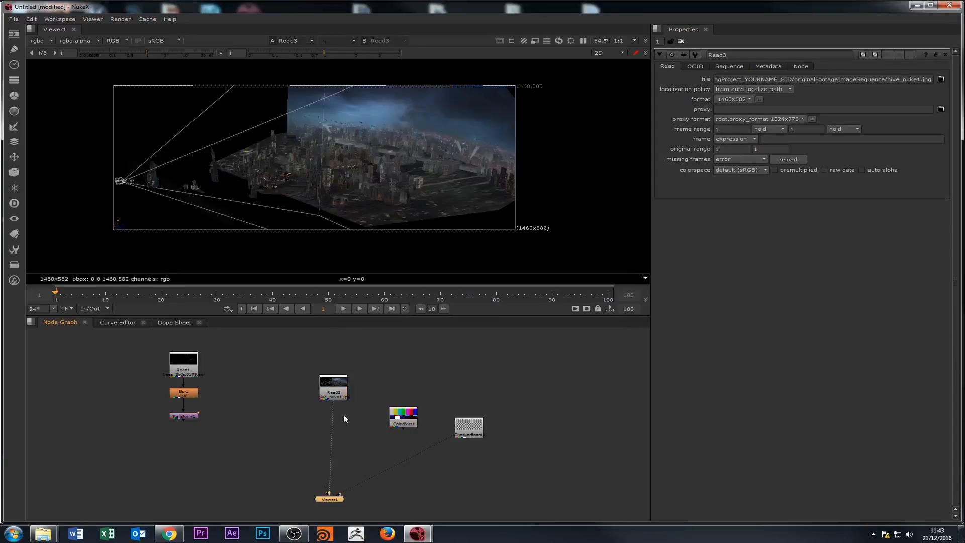
Add a Reformat node between Read3 and the Viewer
key("Tab")
type("r")
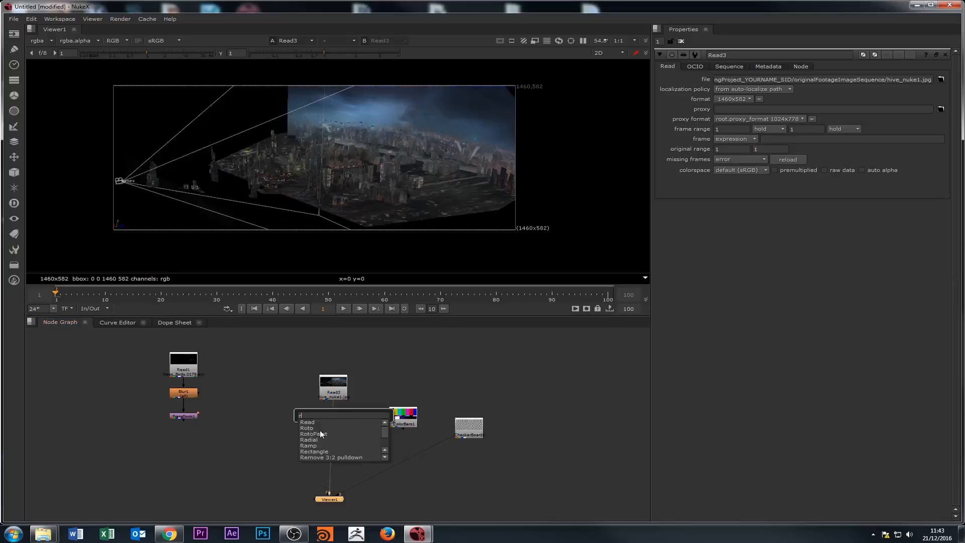
type("eformat")
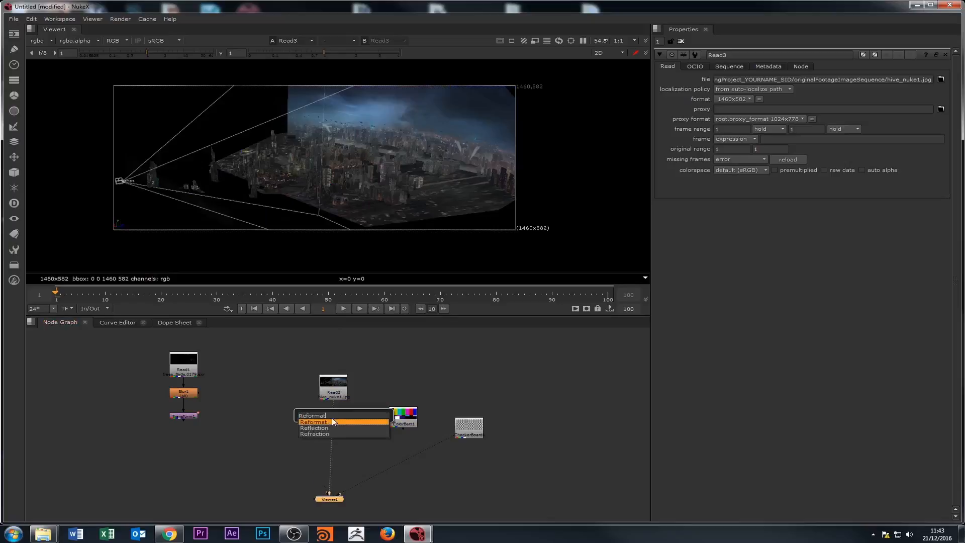
left_click(333, 422)
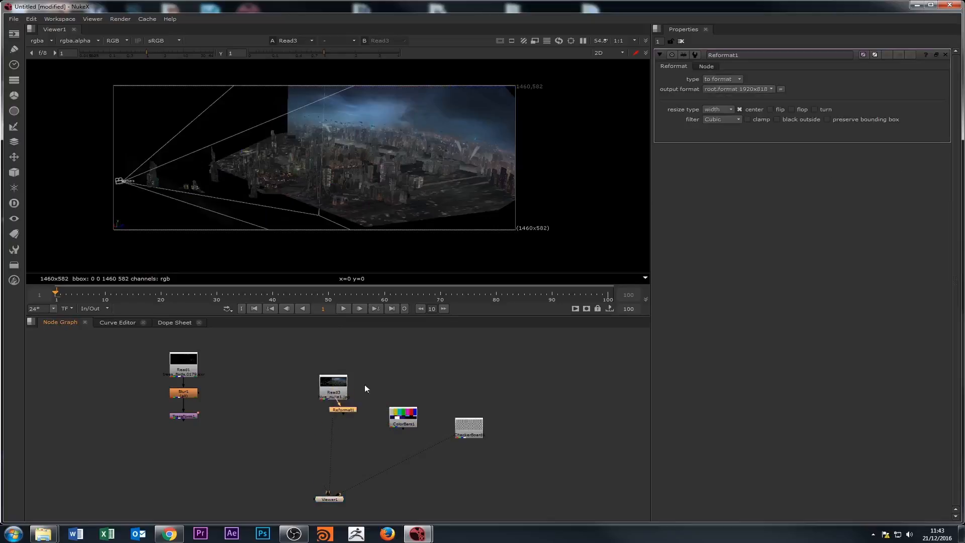
Set the Reformat node's output format to UDBformat 1920x818 and align the node directly beneath Read3
left_click(761, 89)
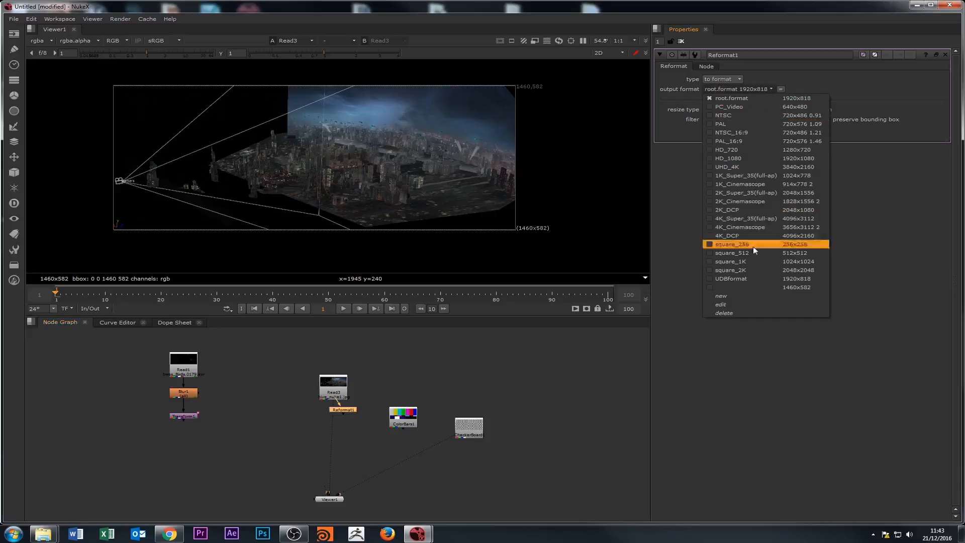
left_click(737, 280)
left_click_drag(353, 412, 336, 410)
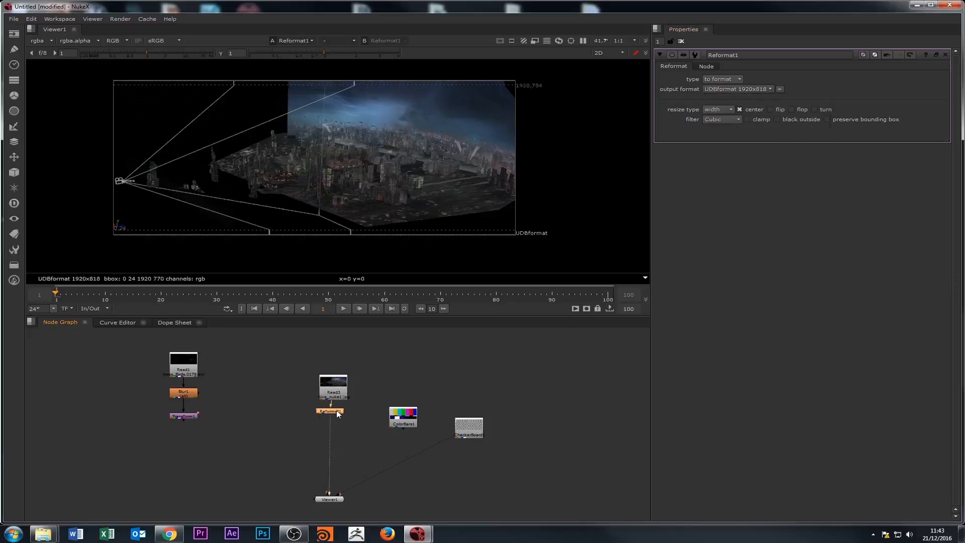
left_click(336, 410)
left_click(411, 383)
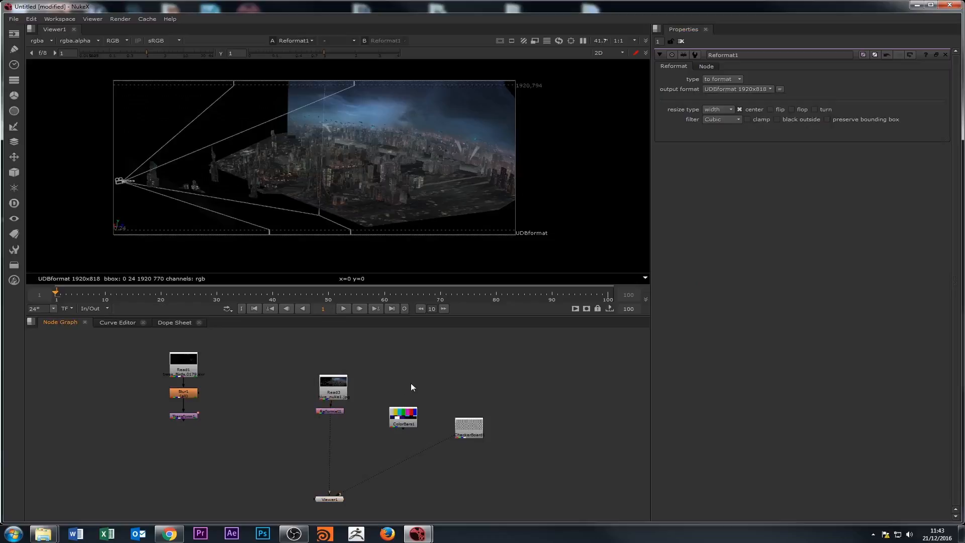
Compare the full size format in the project settings with the format setting of the ColorBars node
key("s")
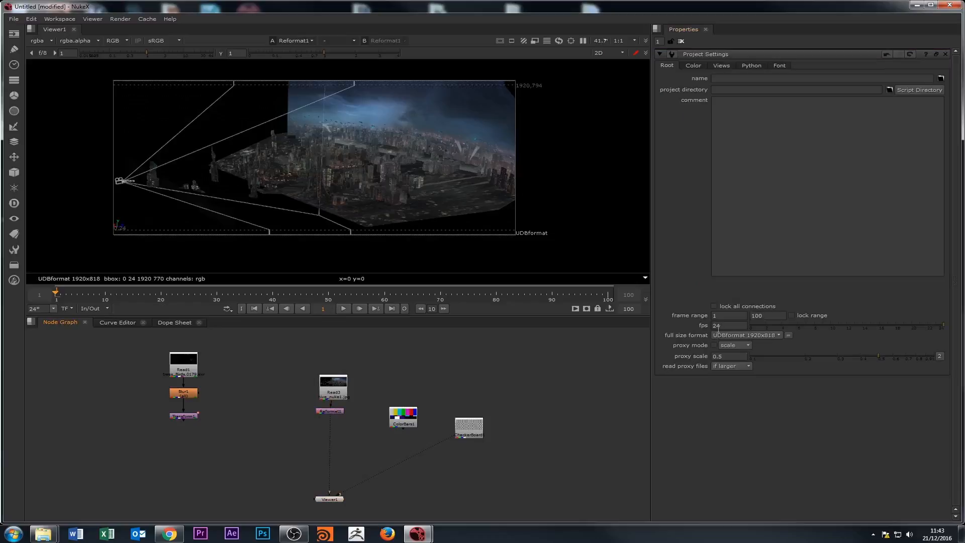
double_click(410, 416)
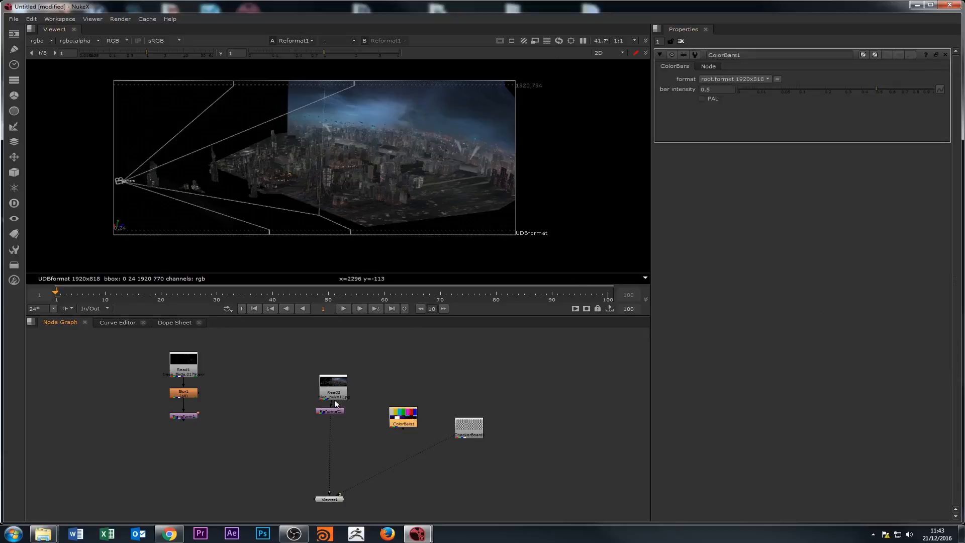
left_click(386, 376)
key("s")
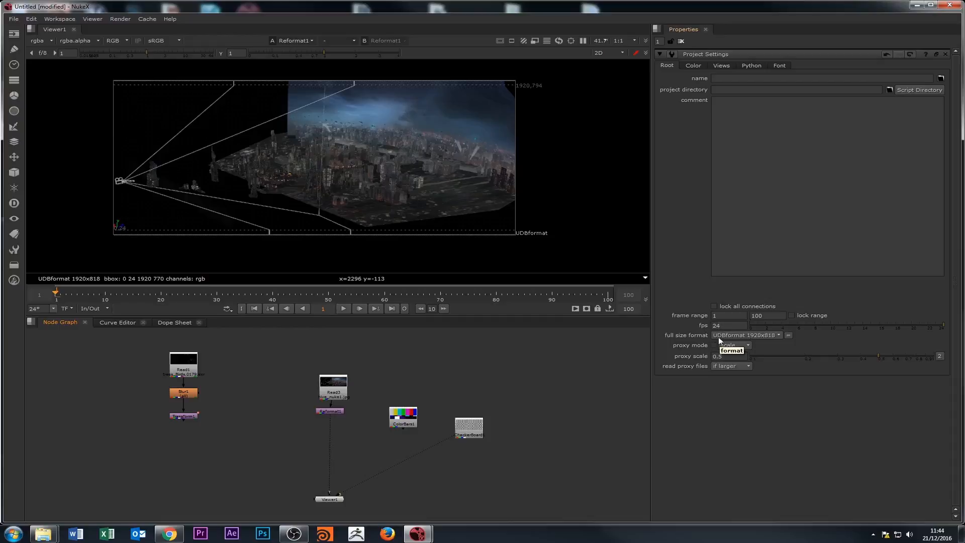
left_click(731, 335)
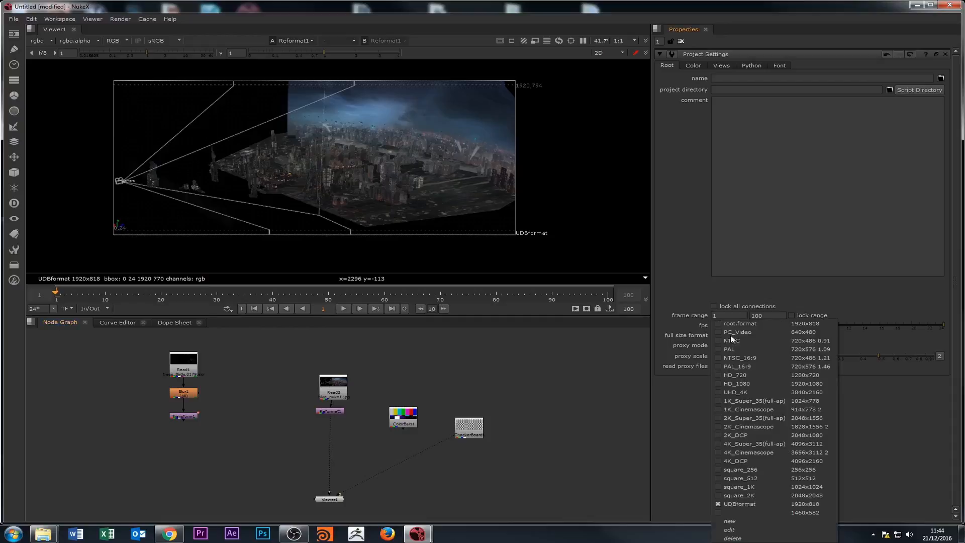
left_click(736, 530)
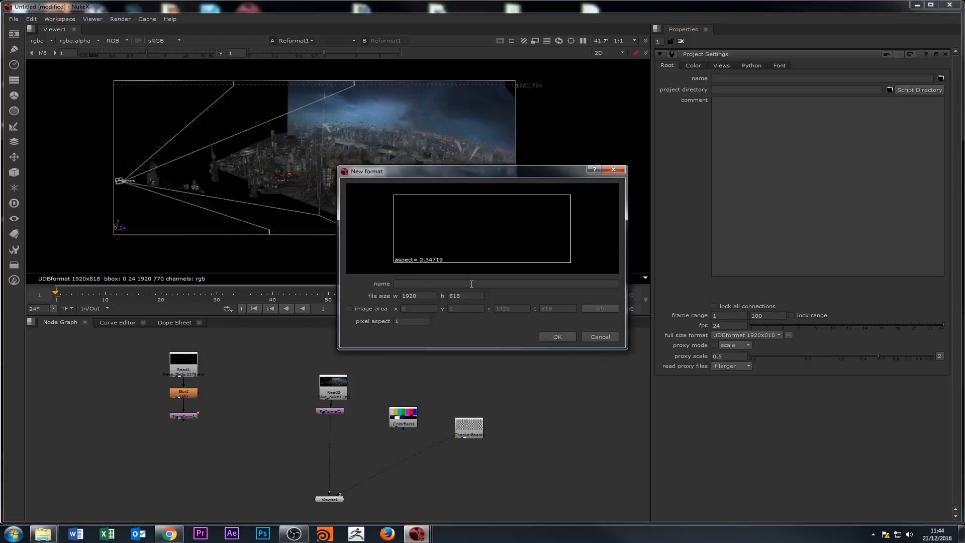
left_click(556, 336)
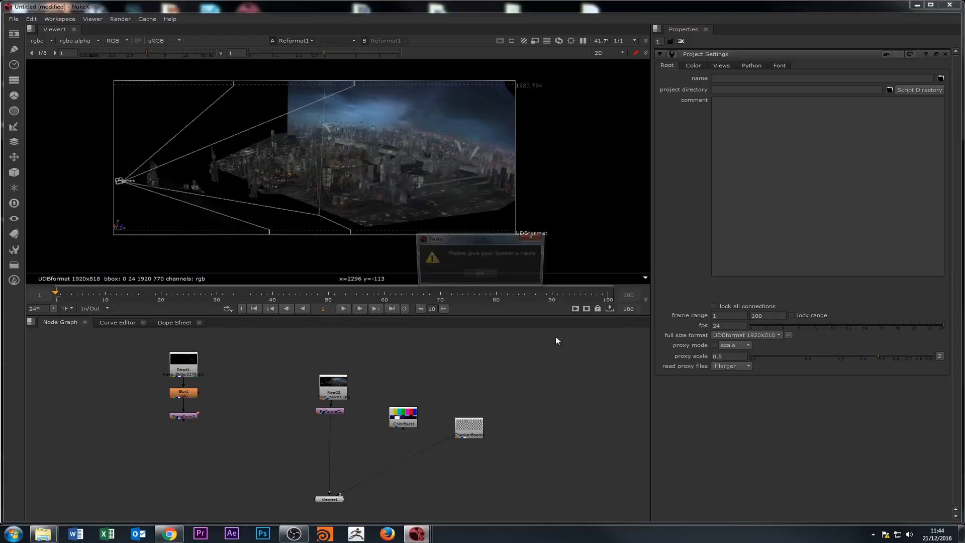
left_click(479, 275)
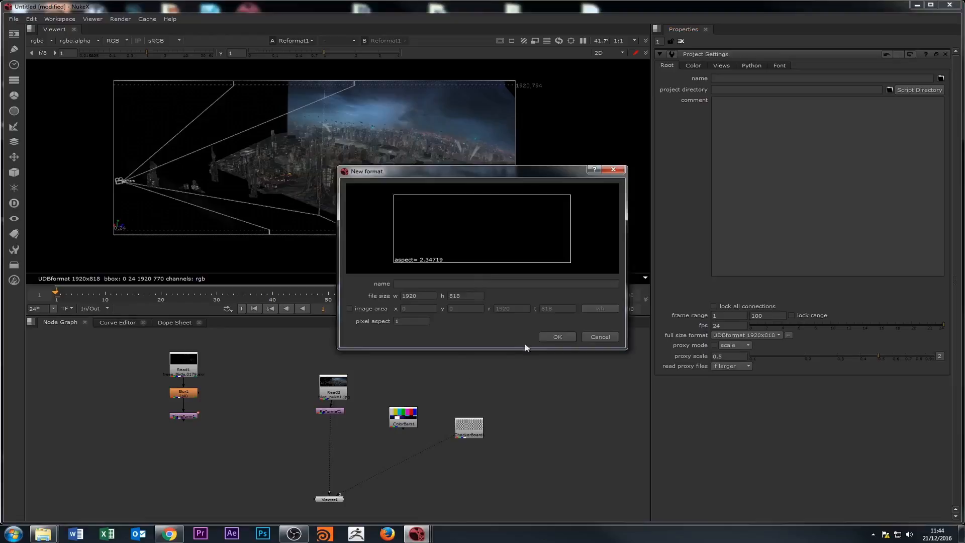
left_click(598, 337)
left_click(744, 335)
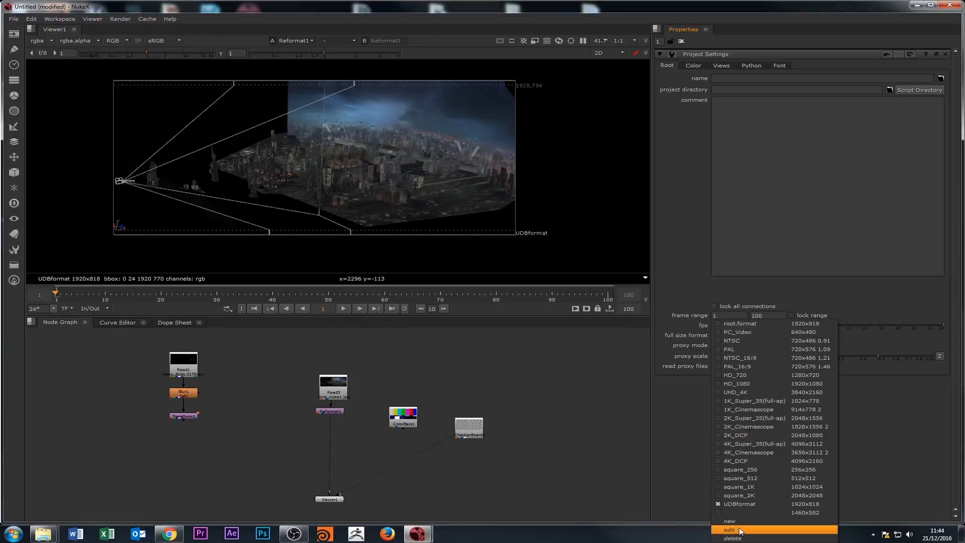
left_click(550, 448)
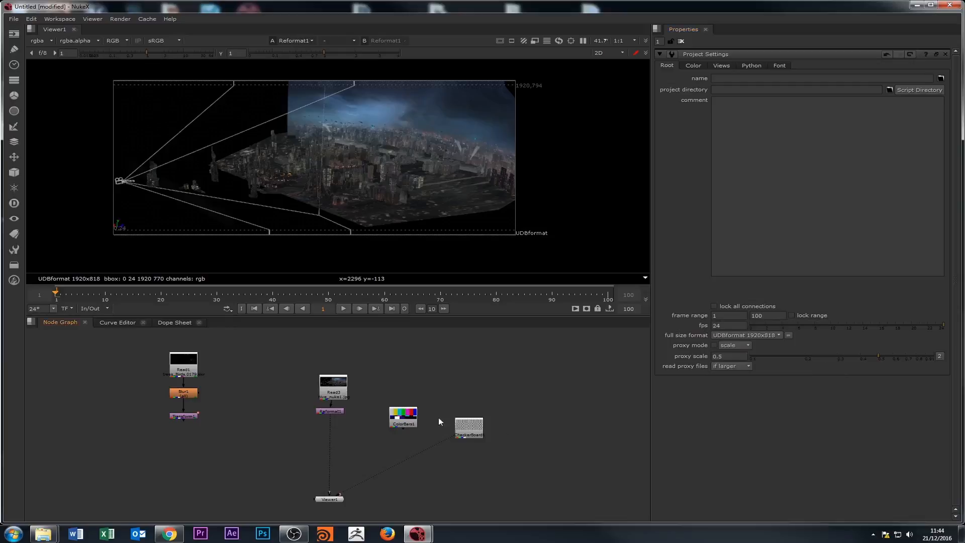
Move ColorBars up beside Read3, straighten the Reformat node, and compare the Viewer outputs of Read1, Reformat and ColorBars
left_click_drag(402, 421, 394, 388)
left_click(335, 413)
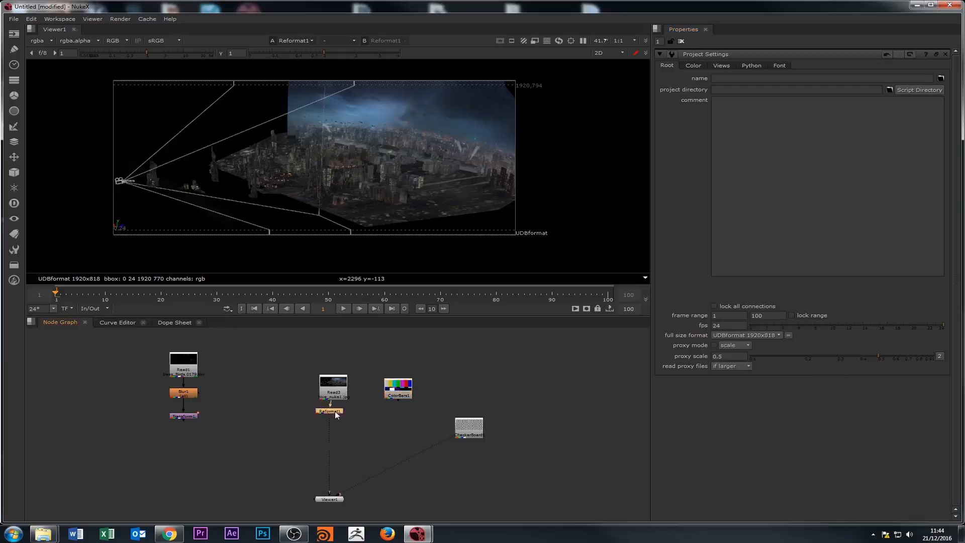
double_click(177, 365)
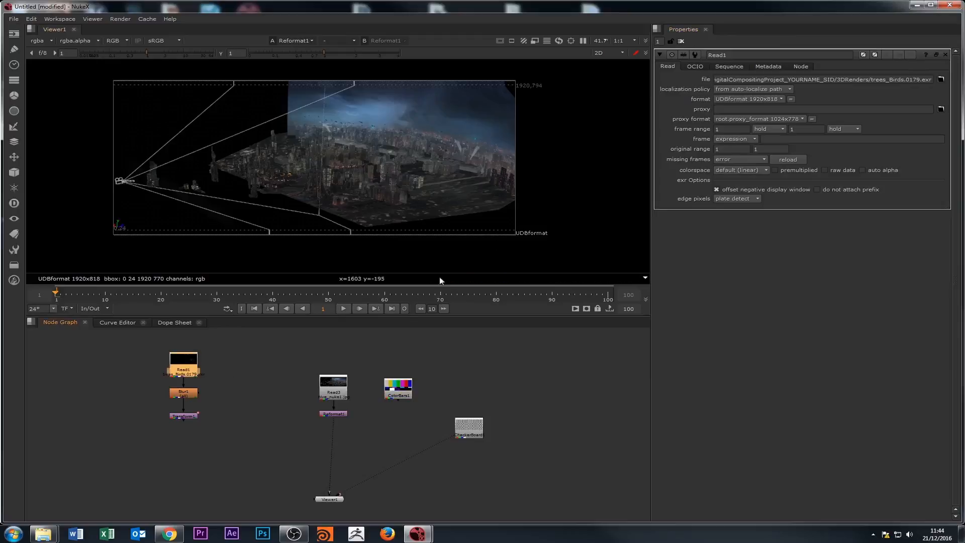
key("1")
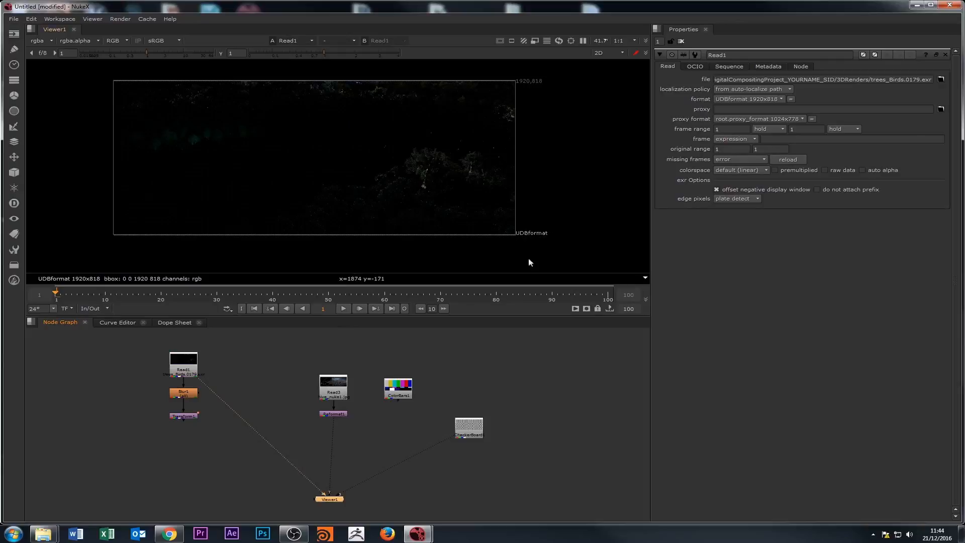
left_click(337, 415)
key("1")
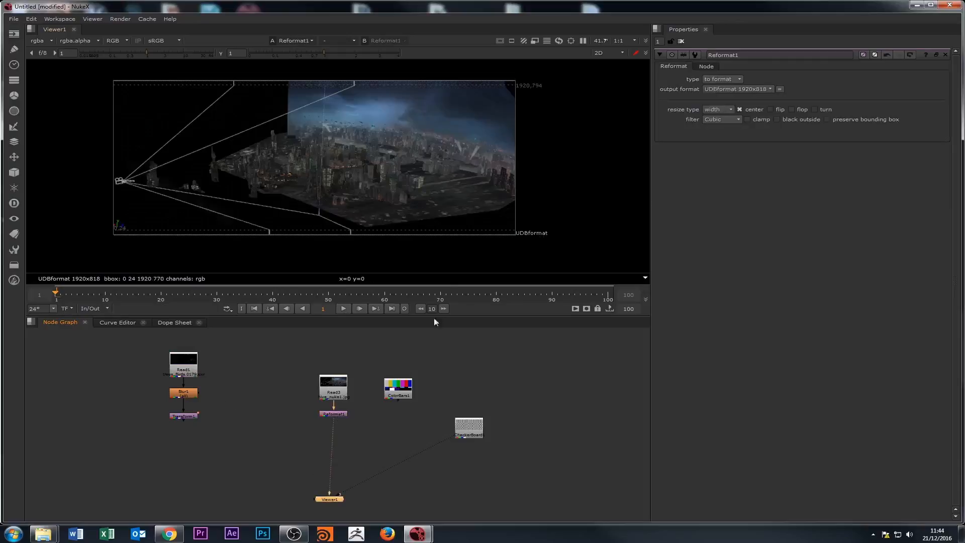
left_click(398, 388)
key("2")
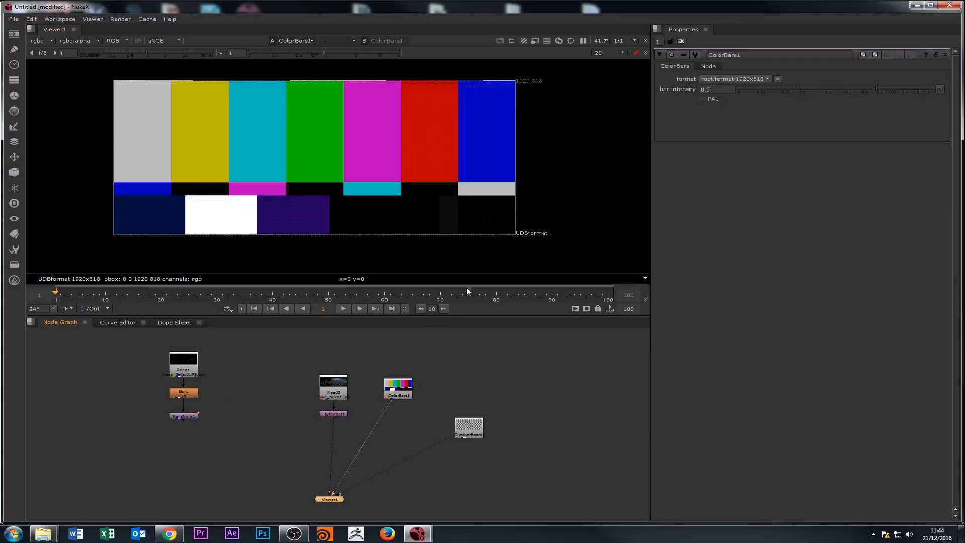
scroll(385, 400, "up", 3)
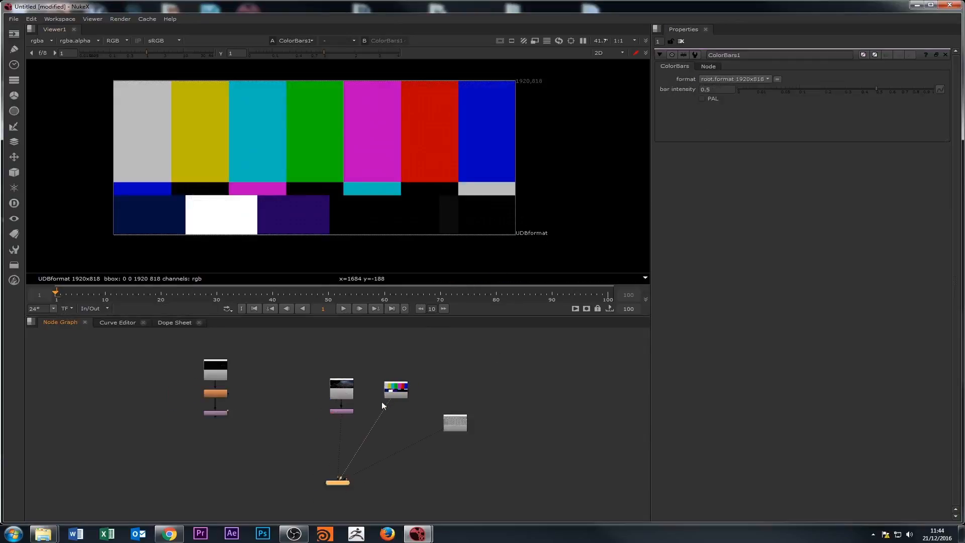
scroll(447, 417, "down", 3)
scroll(423, 441, "up", 2)
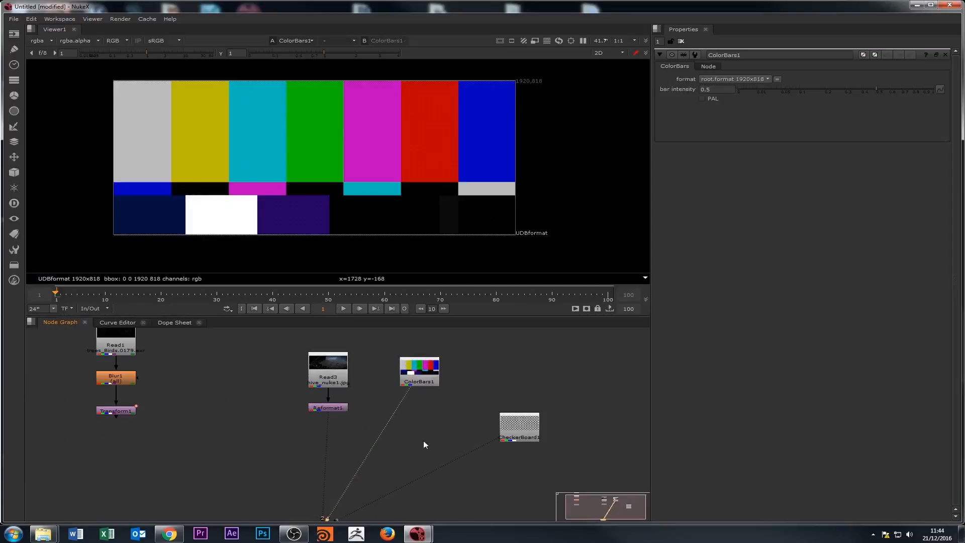
scroll(416, 444, "down", 2)
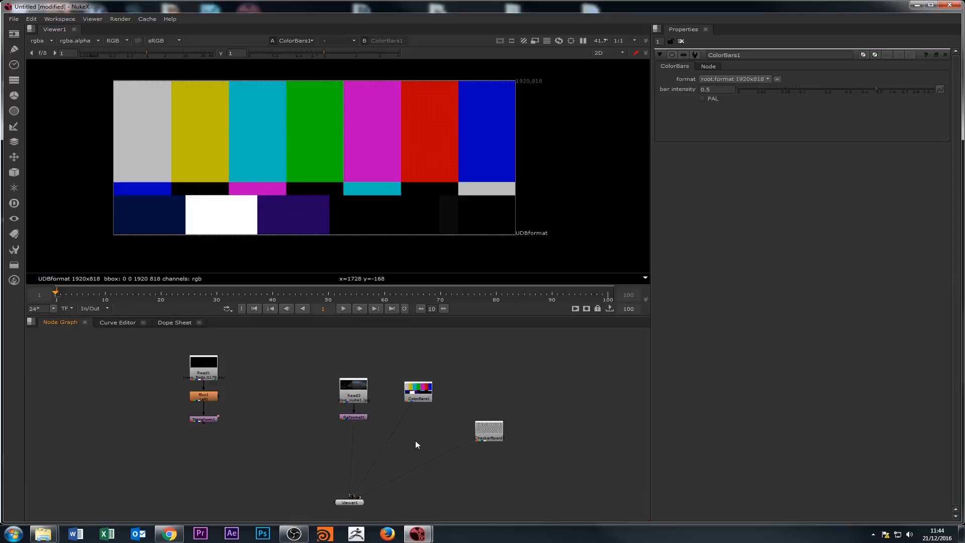
Review the Color, Views, Python and Font sections of the project settings
key("s")
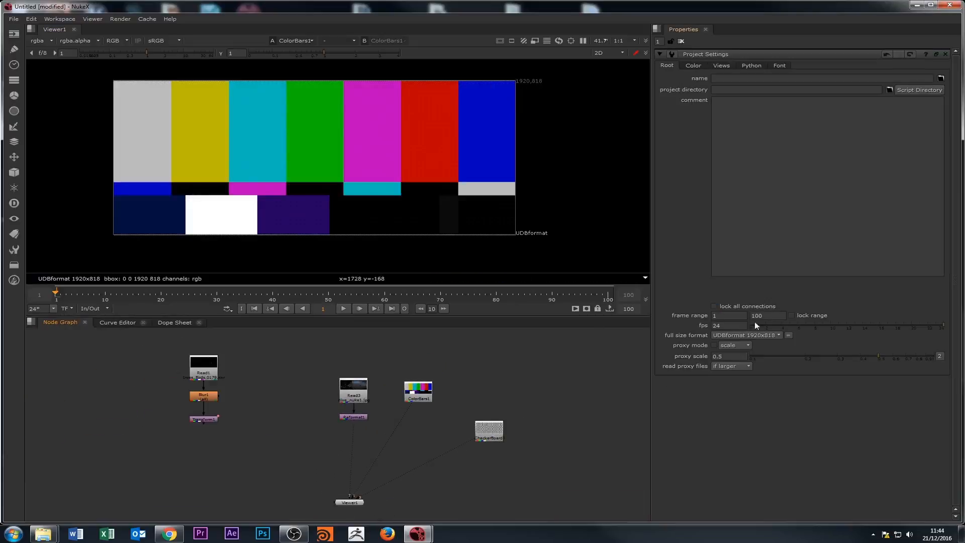
left_click(693, 65)
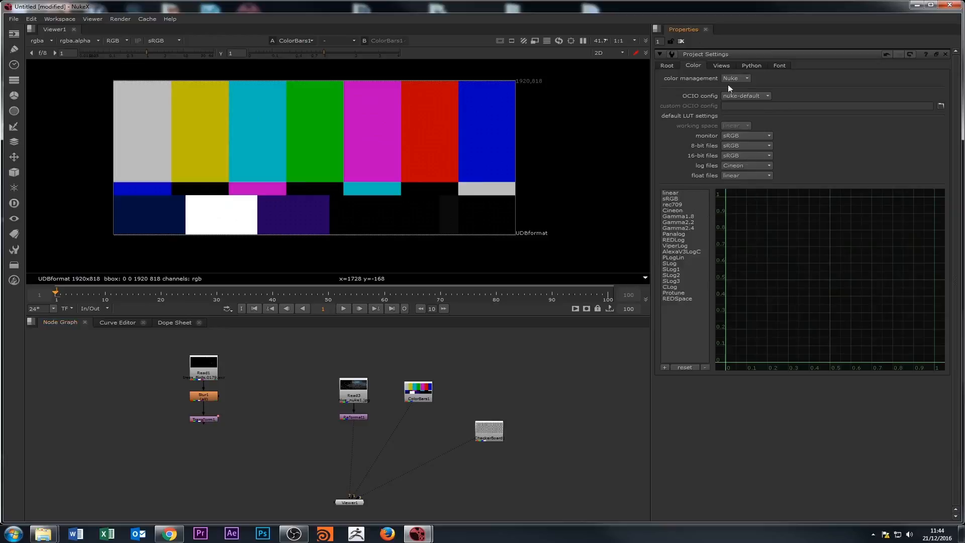
left_click(720, 66)
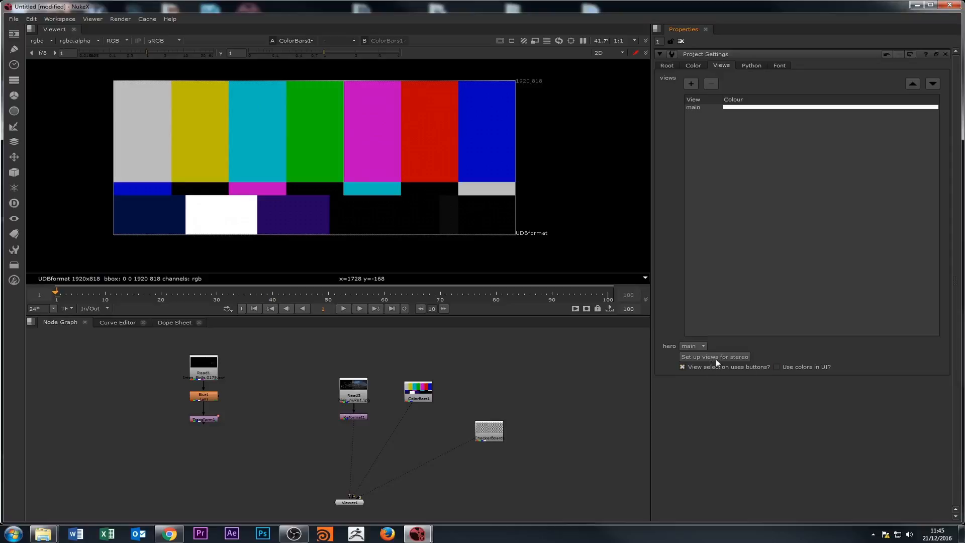
left_click(752, 66)
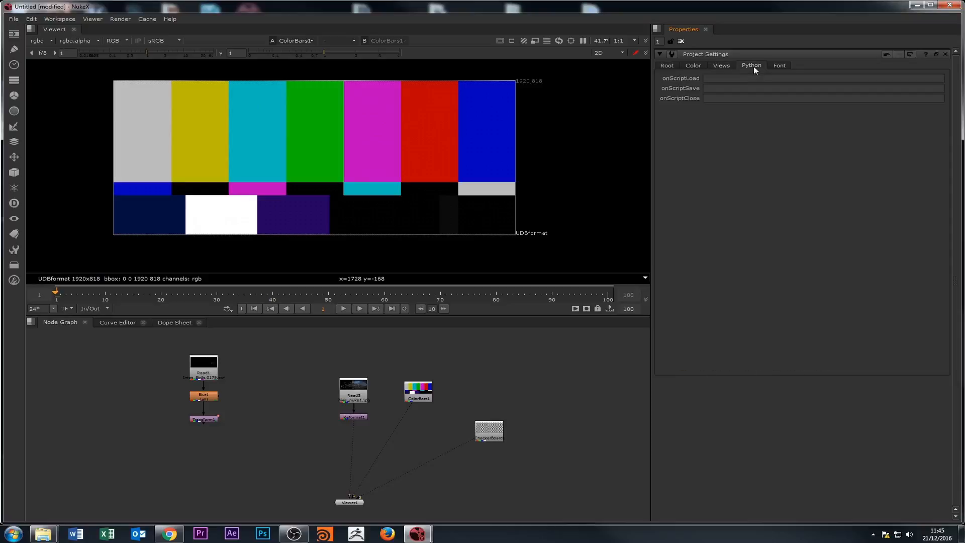
left_click(780, 65)
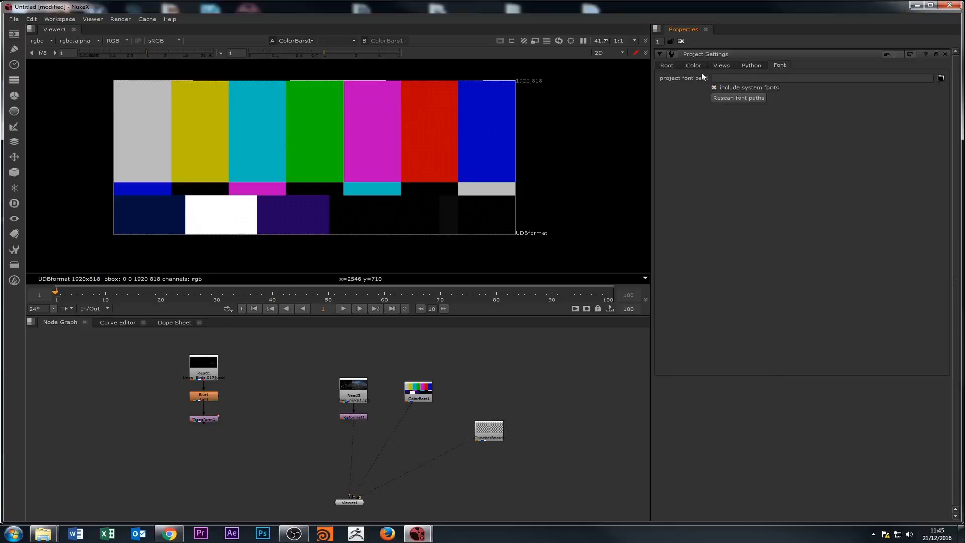
Return to the Root section of the project settings to view the frame range, fps and full size format
left_click(667, 66)
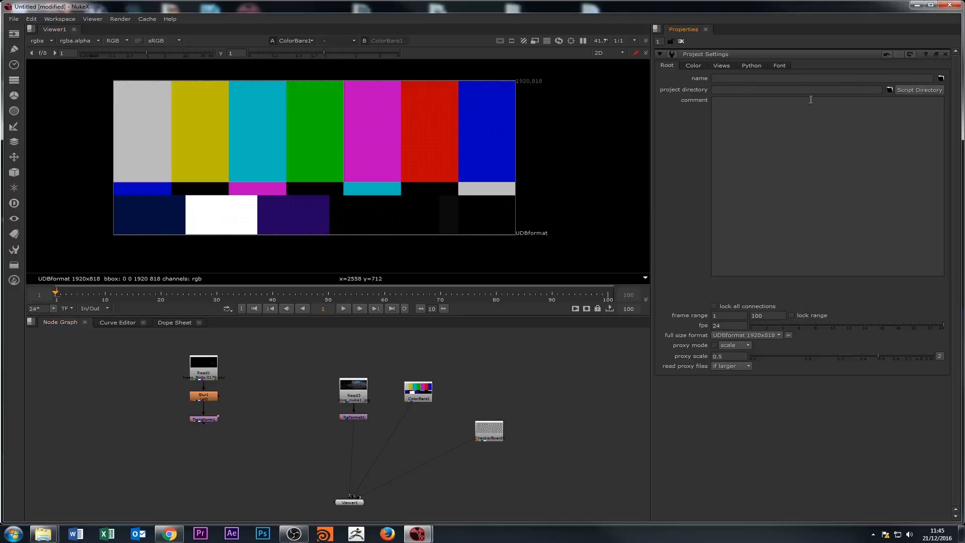
scroll(282, 464, "down", 3)
scroll(267, 457, "up", 2)
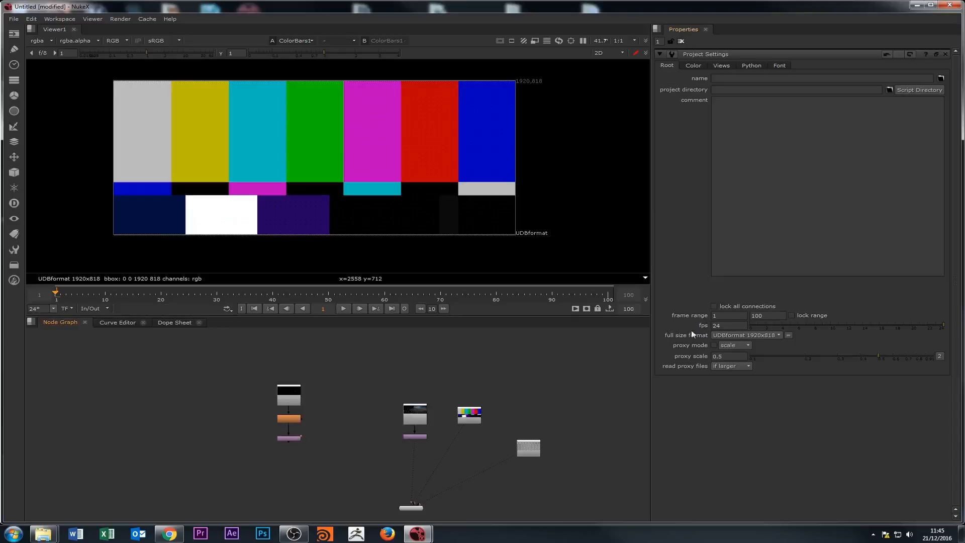
scroll(344, 419, "down", 2)
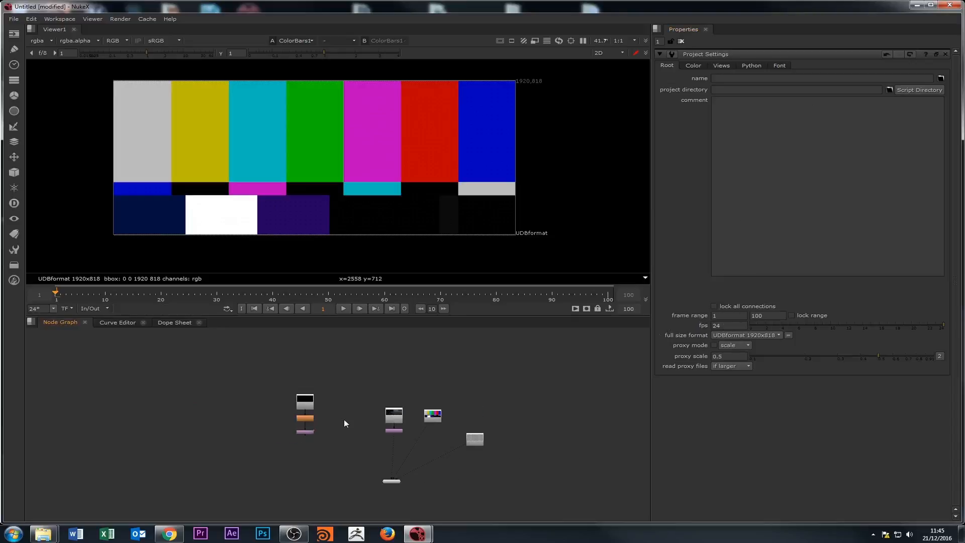
Open the application preferences and examine the autosave timing options in the General section
left_click(61, 18)
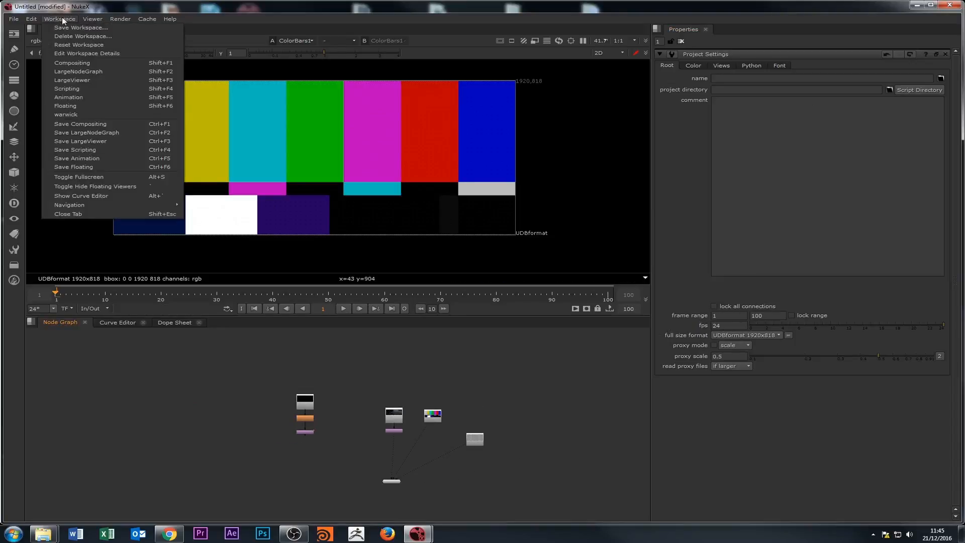
mouse_move(14, 19)
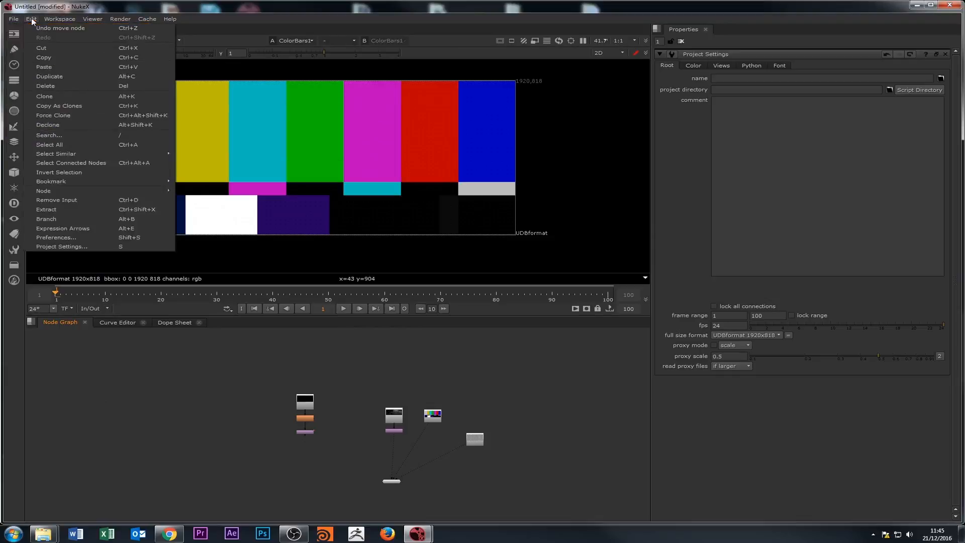
left_click(57, 237)
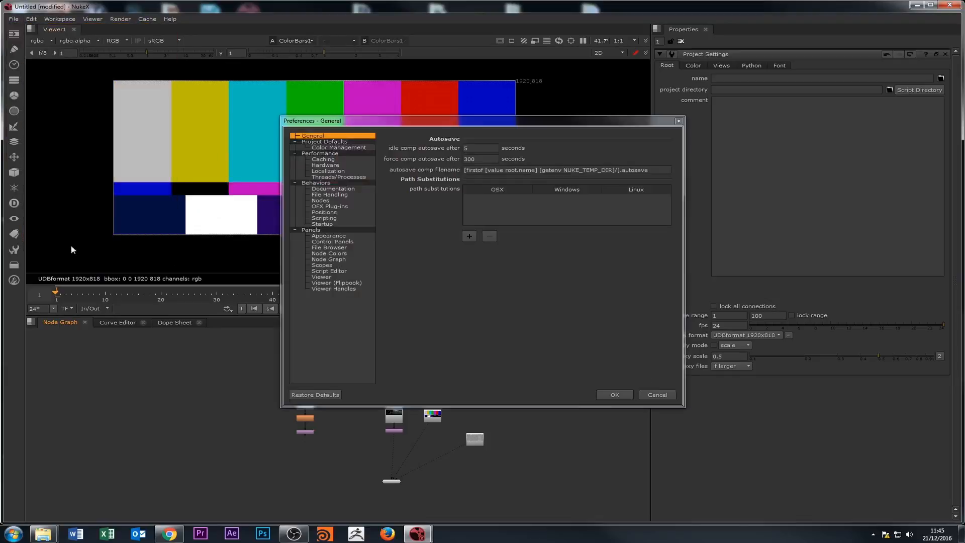
left_click(320, 141)
left_click(316, 140)
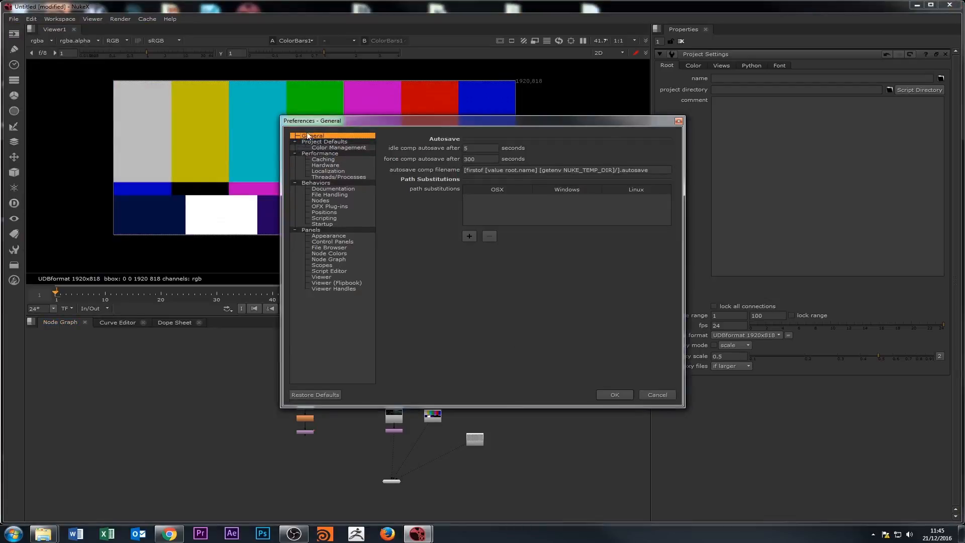
left_click(468, 159)
Switch to Windows Explorer, examine the script files in the DigitalCompositingProject_YOURNAME_SID folder, and close the window
left_click(44, 533)
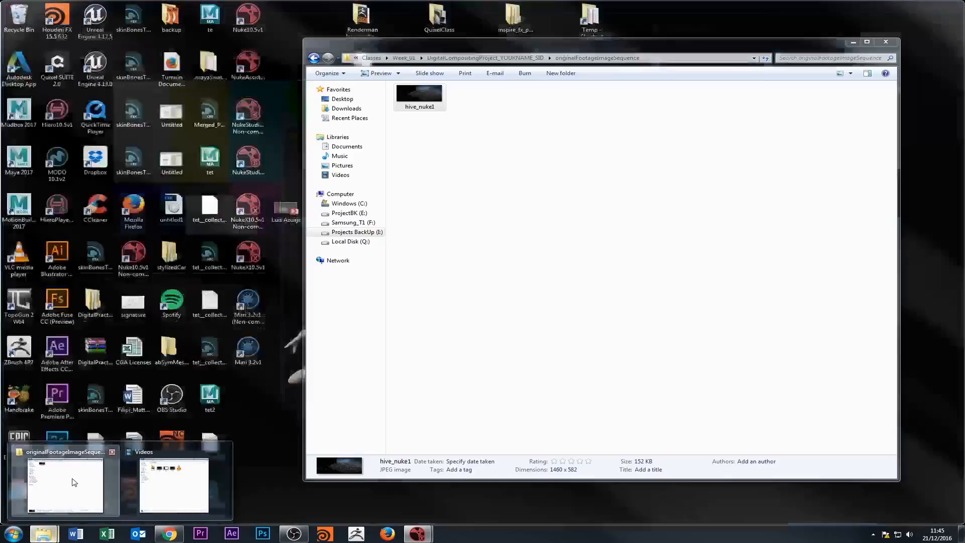
left_click(76, 481)
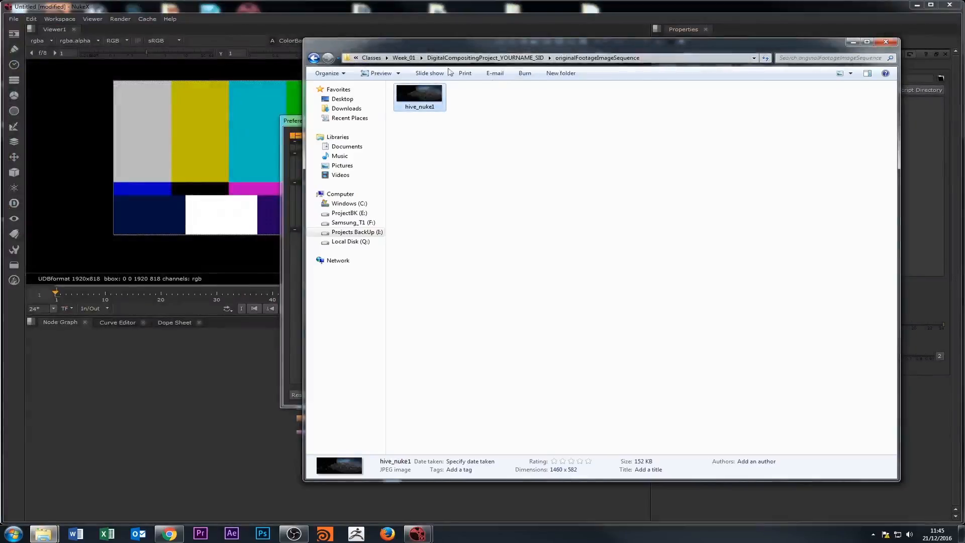
left_click(485, 58)
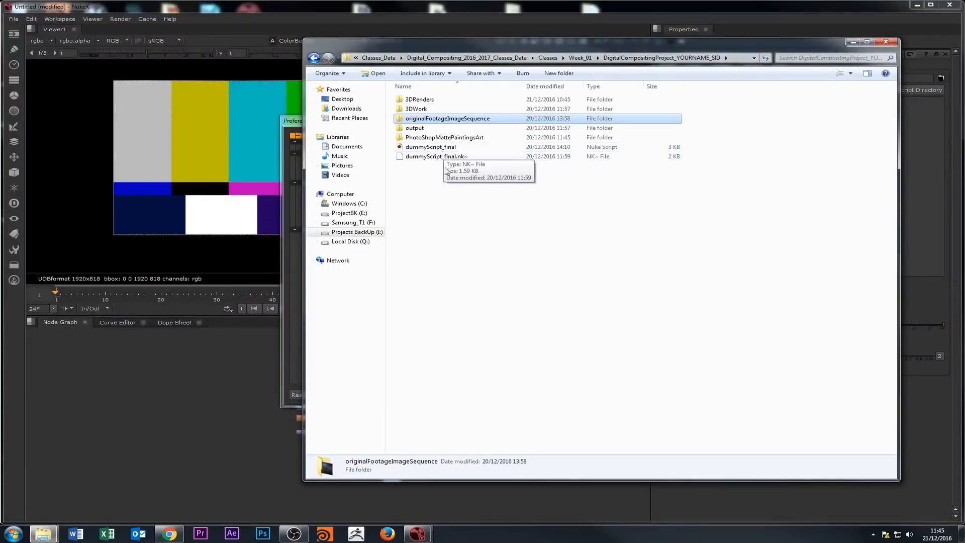
left_click(886, 42)
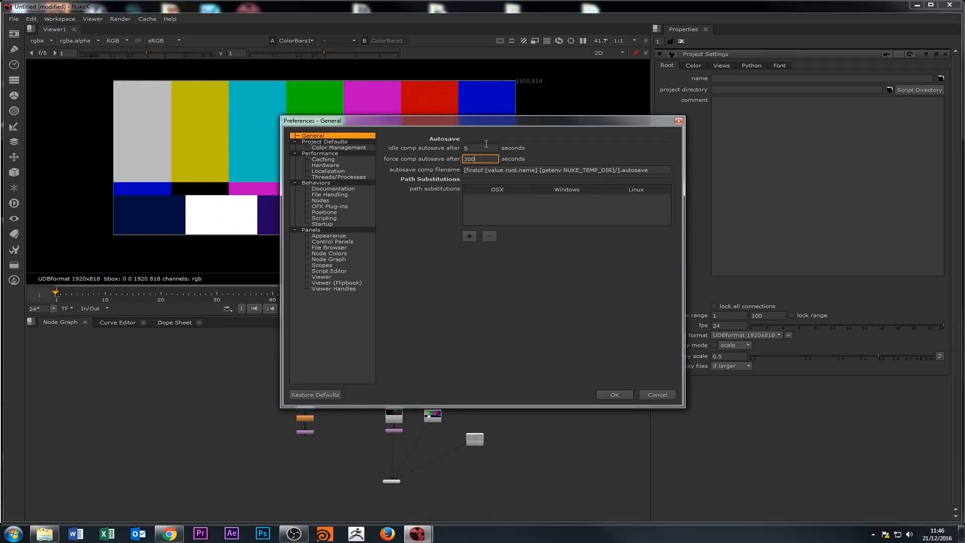
Review the Caching, Localization and Threads/Processes preferences, keep the QuickTime decoders at 4 Total, and accept the preferences
mouse_move(486, 144)
left_click(322, 159)
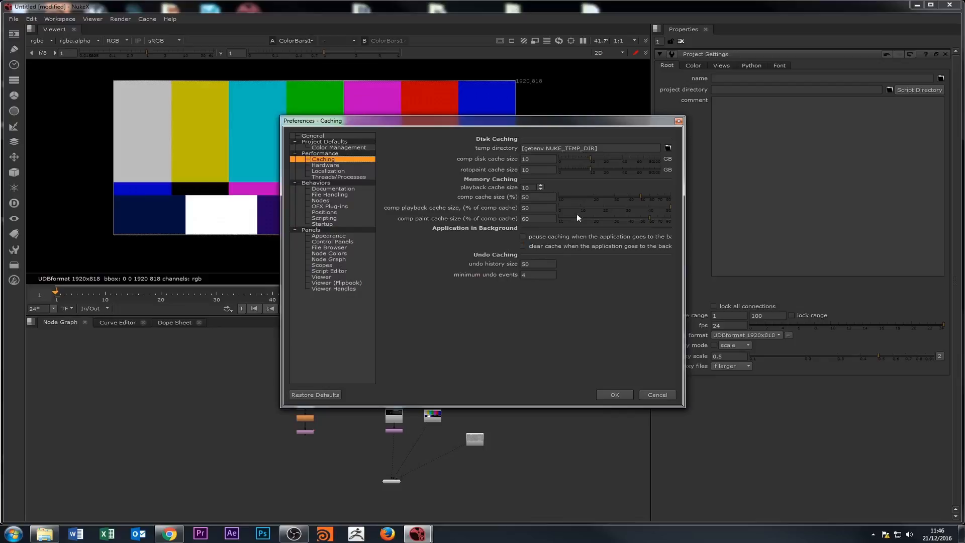
left_click(329, 170)
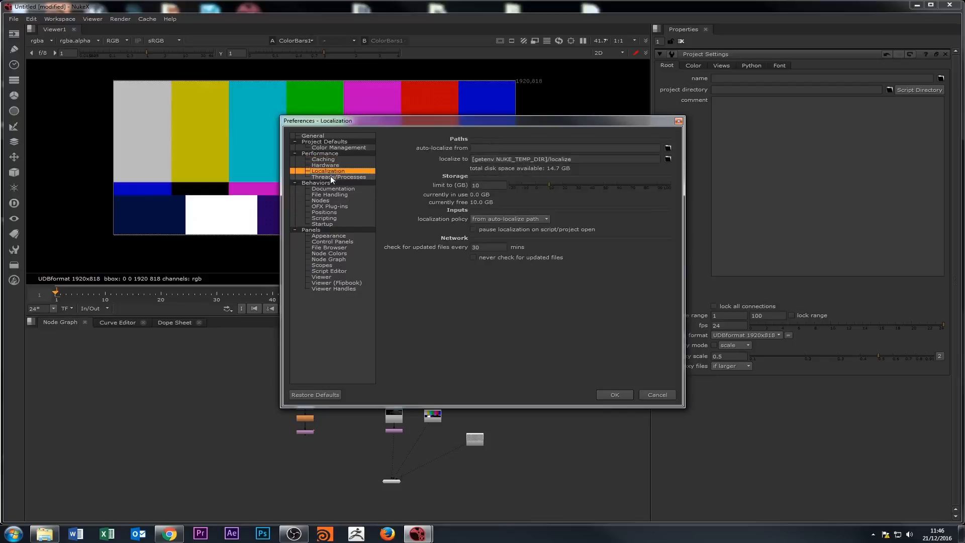
left_click(331, 177)
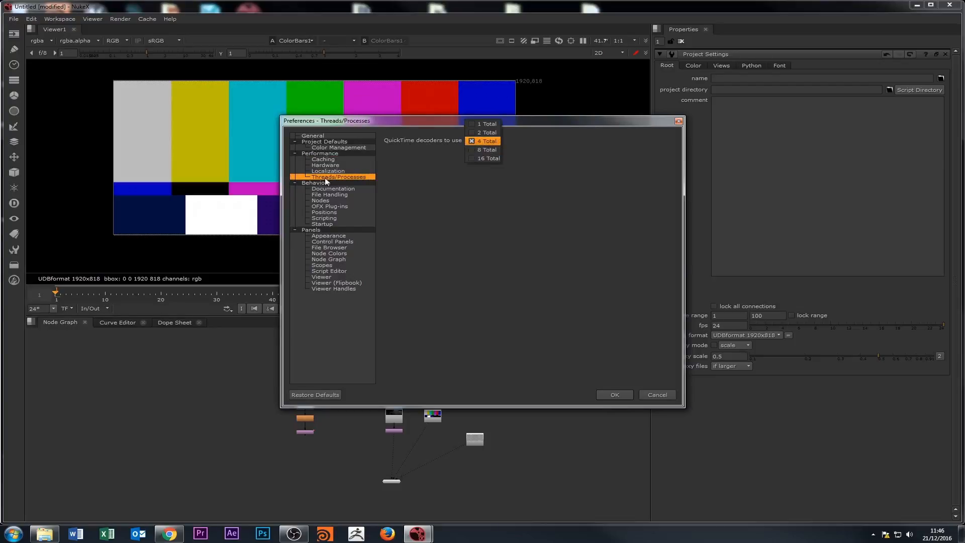
left_click(480, 141)
left_click(621, 397)
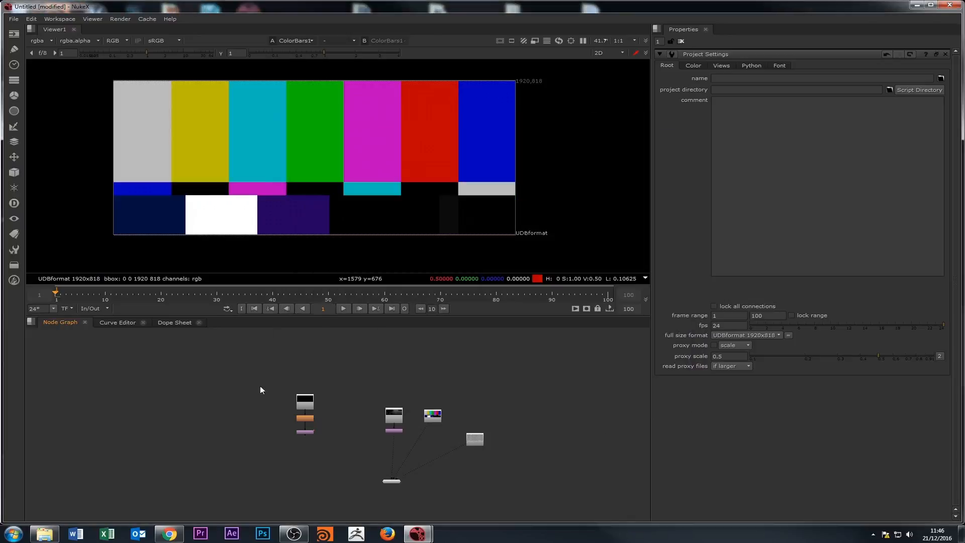
scroll(251, 386, "down", 4)
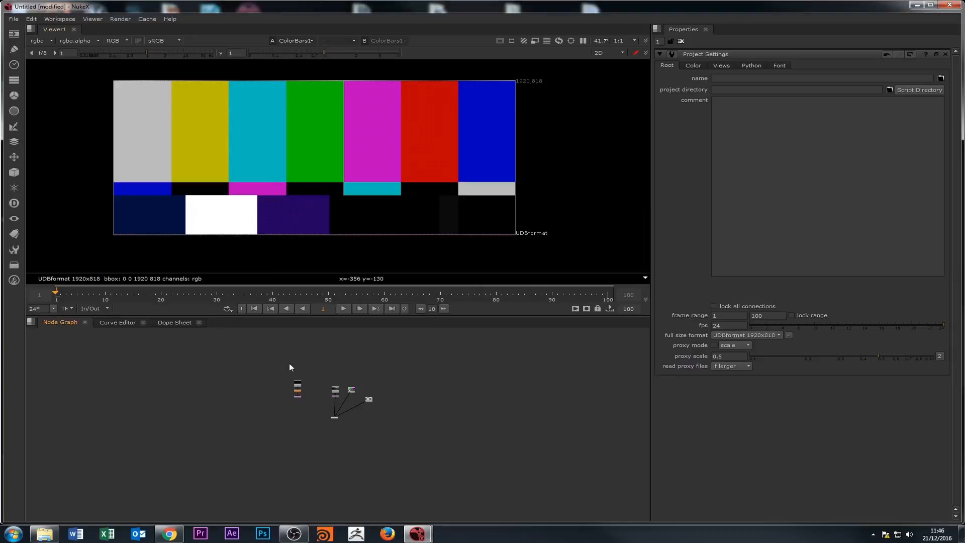
scroll(335, 423, "up", 3)
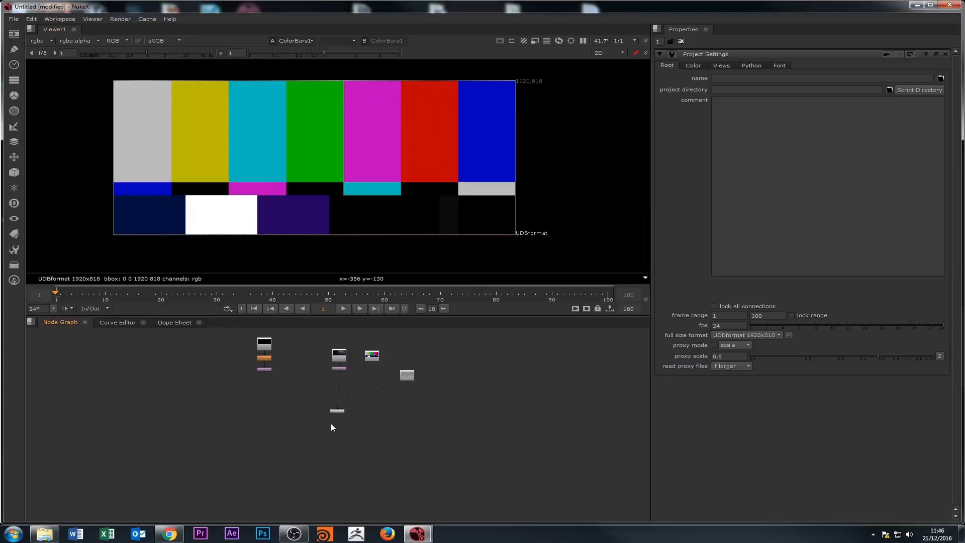